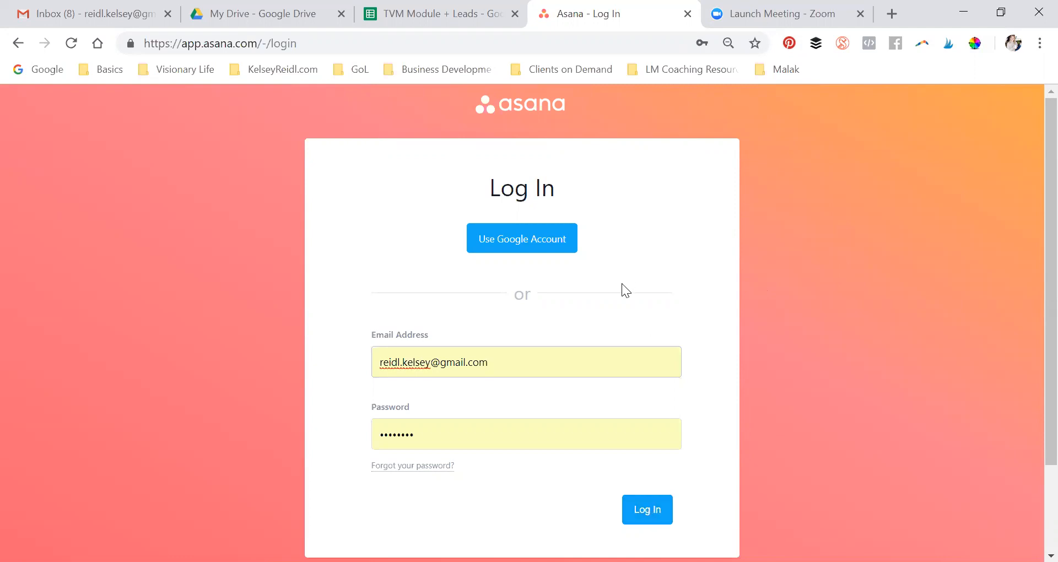
- Log in to Asana with the prefilled account credentials and check the available workspaces
click(651, 512)
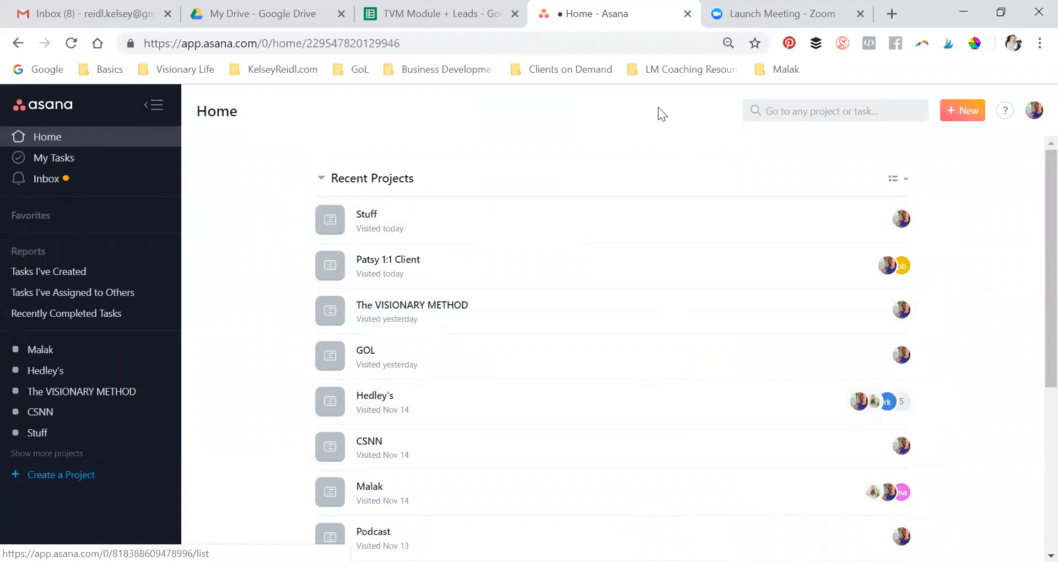
click(1037, 110)
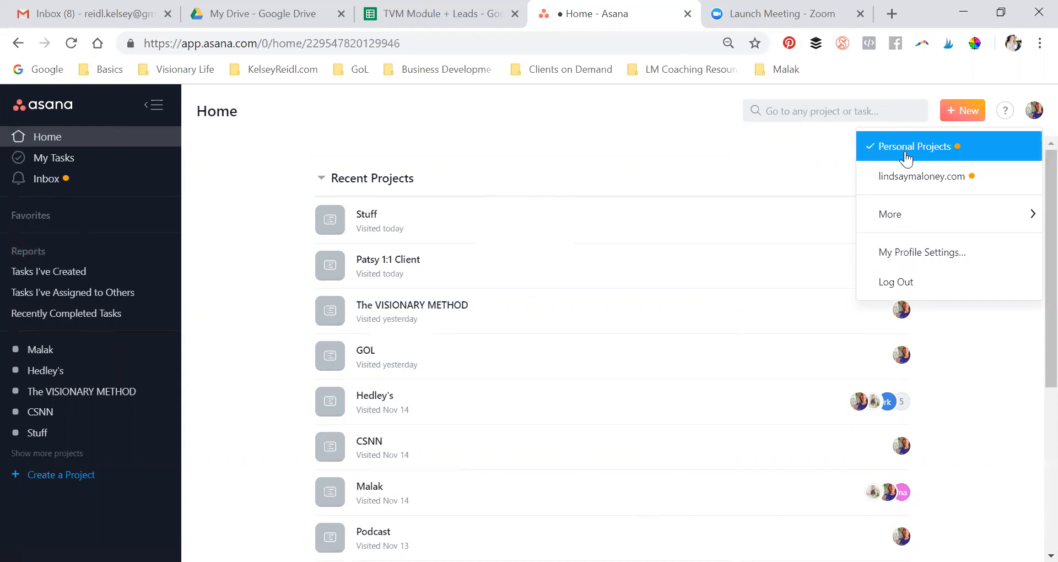
click(744, 157)
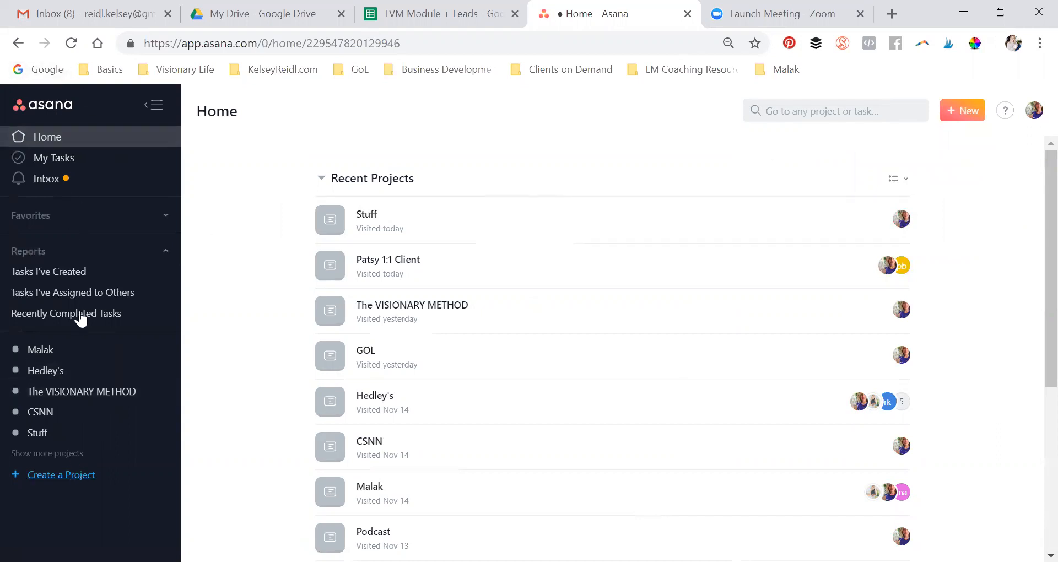
- Show the remaining projects in the sidebar and look through the full project list
click(60, 456)
scroll(83, 452, down, 1)
scroll(88, 450, down, 2)
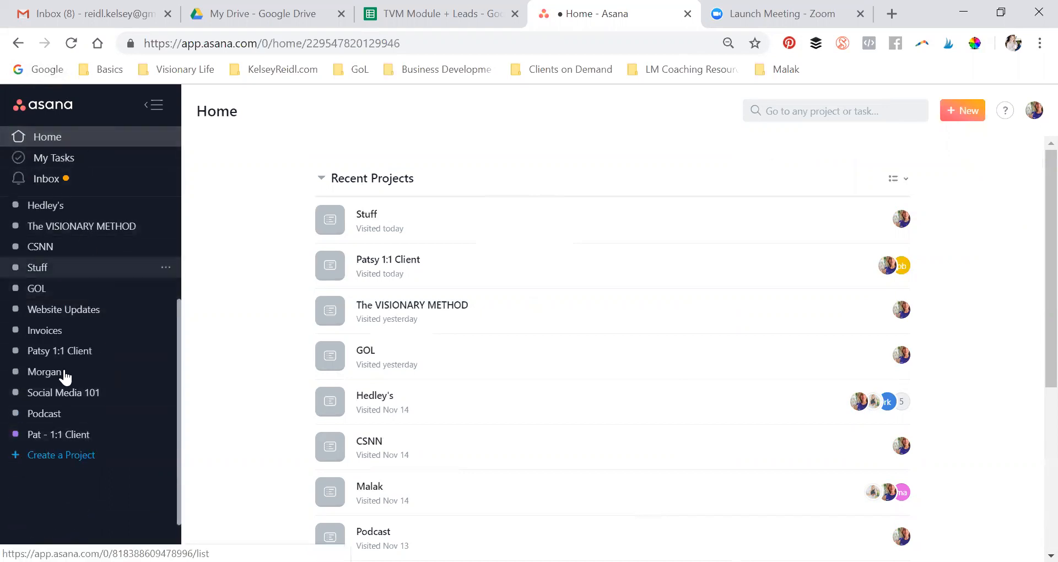
scroll(88, 383, up, 3)
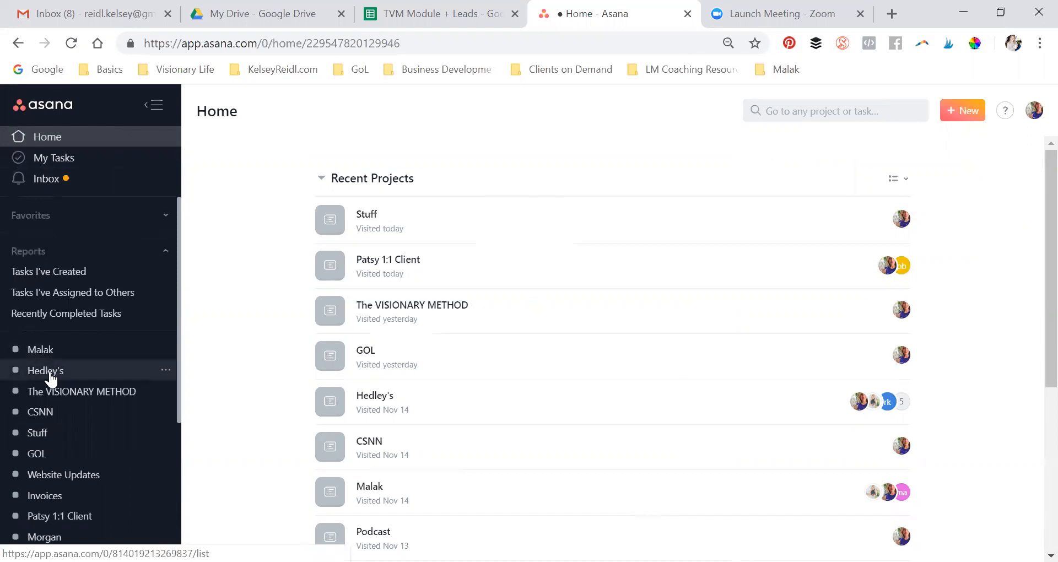
scroll(49, 369, down, 3)
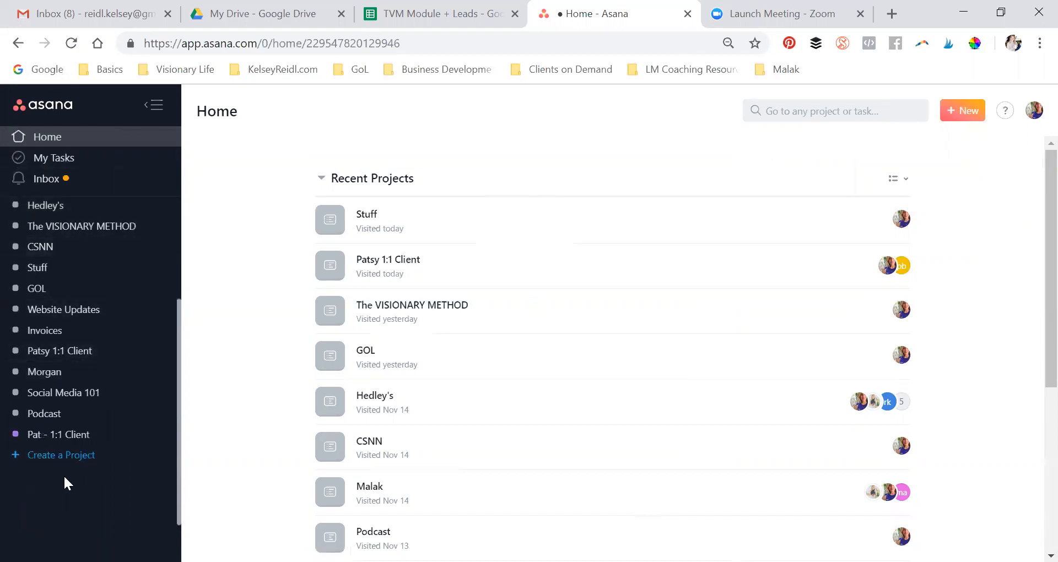
scroll(41, 391, up, 3)
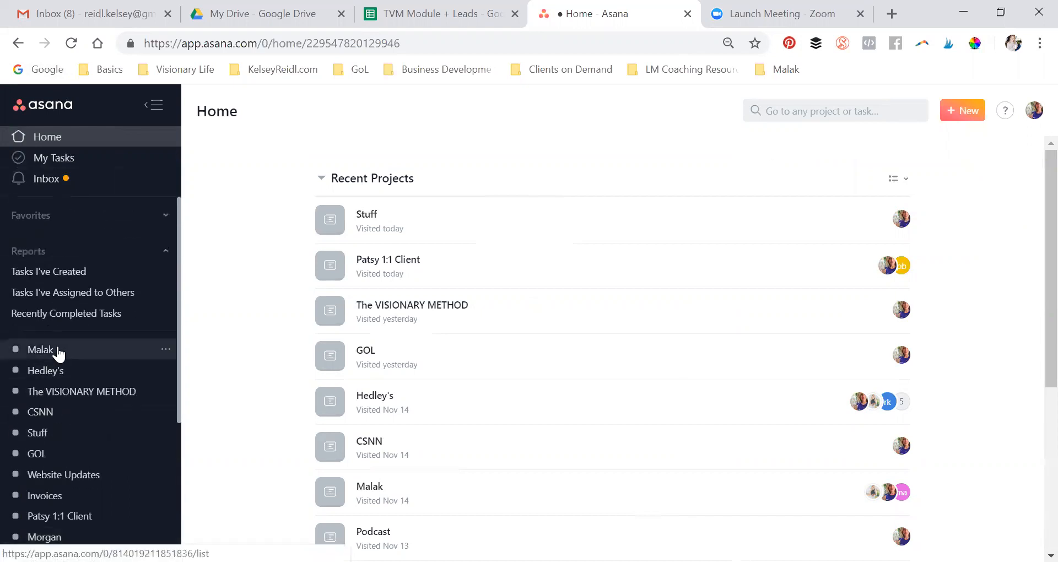
scroll(59, 353, down, 5)
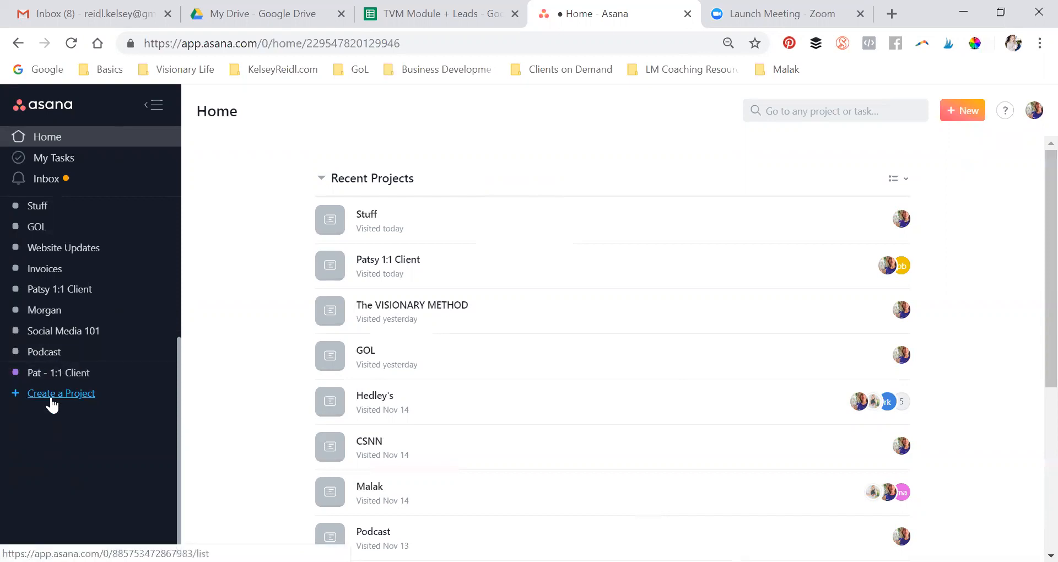
- Create a new project named "8 Weeks to Happiness" with the List layout
click(48, 398)
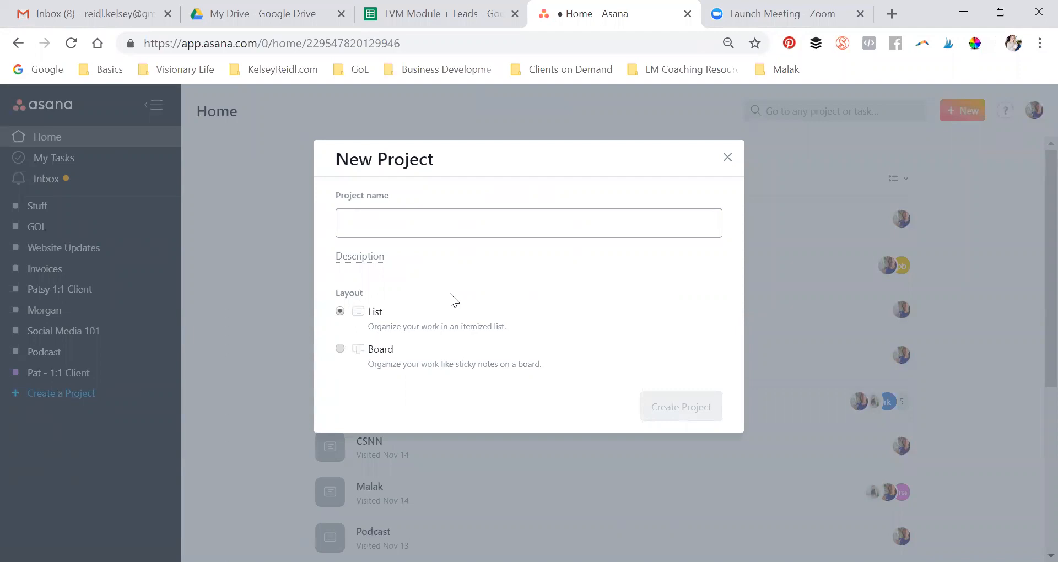
text(8 Weeks to Happiness)
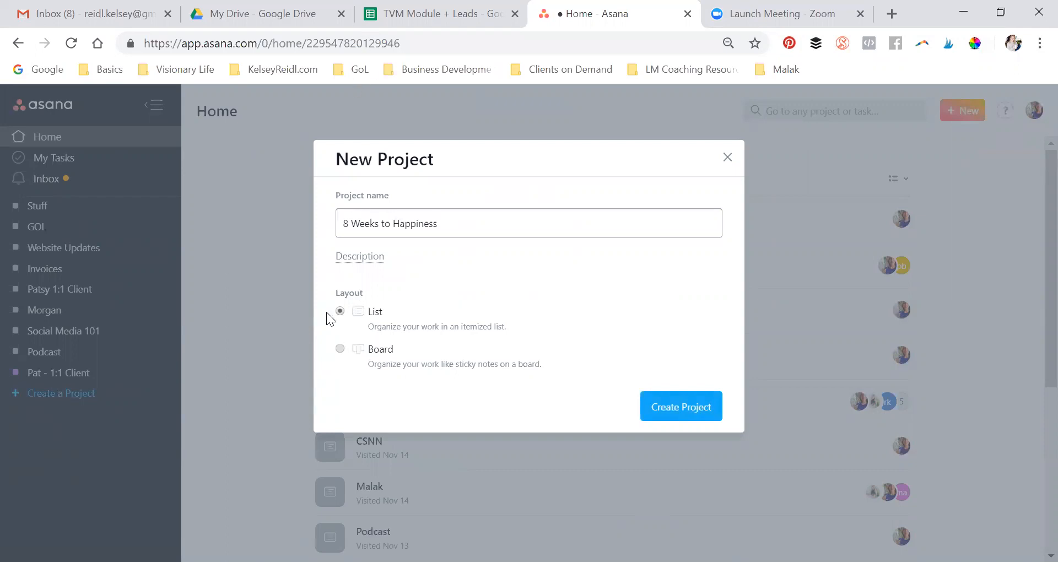
click(664, 408)
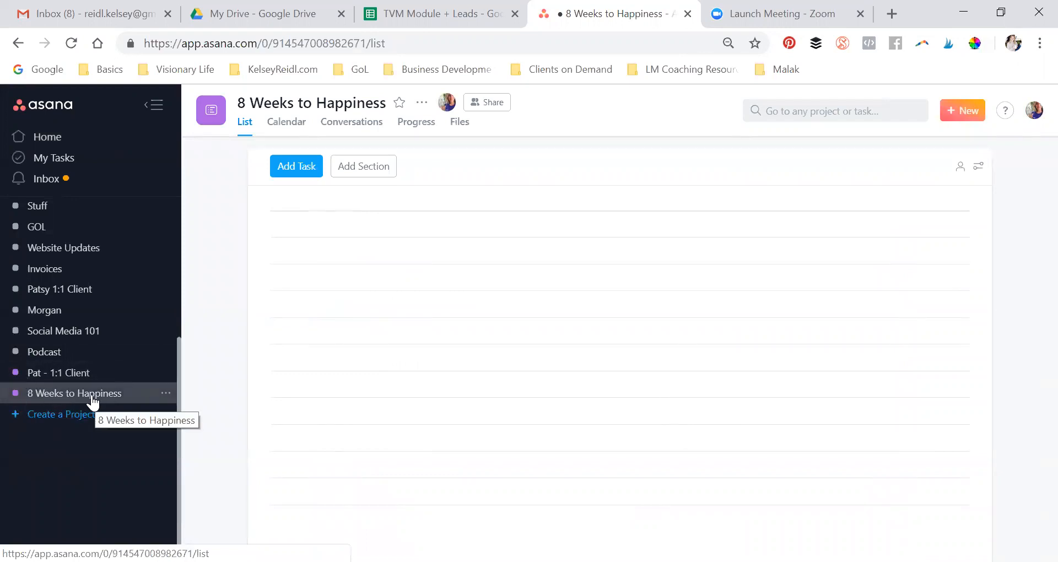
- Set the highlight color of the 8 Weeks to Happiness project to yellow-orange
scroll(44, 408, up, 3)
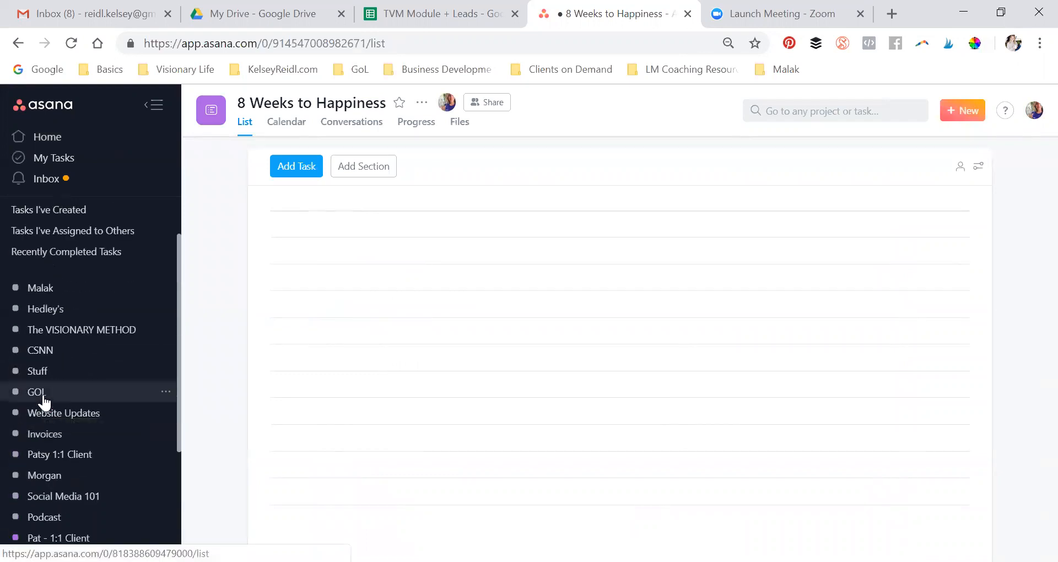
scroll(80, 312, down, 3)
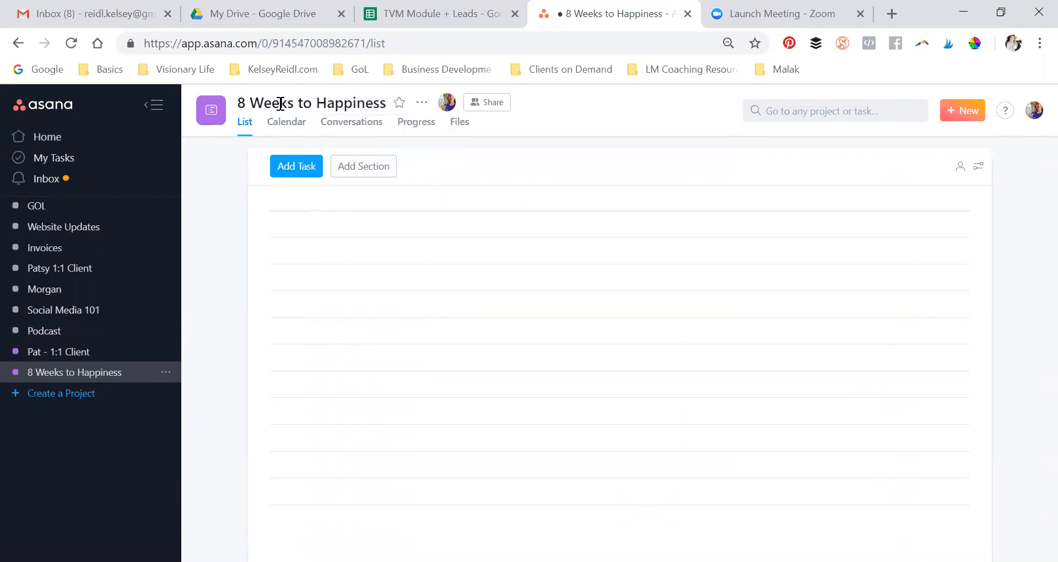
click(423, 104)
mouse_move(525, 216)
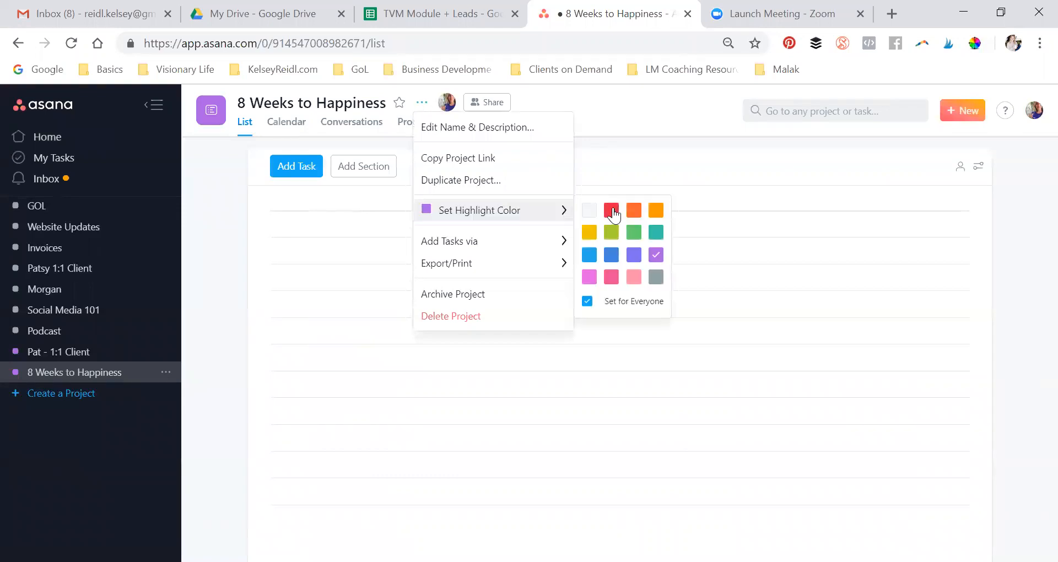
click(656, 211)
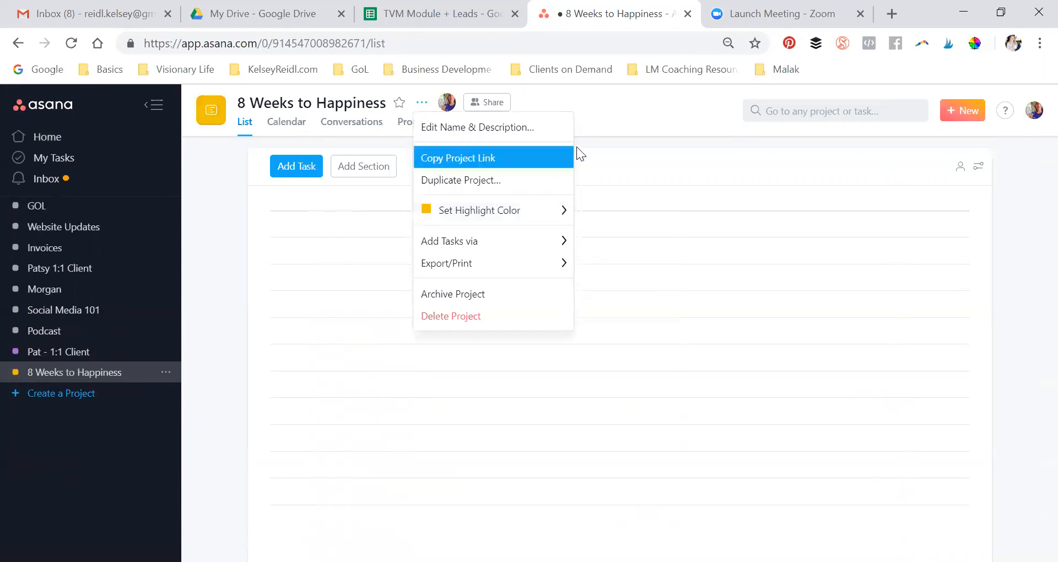
click(616, 126)
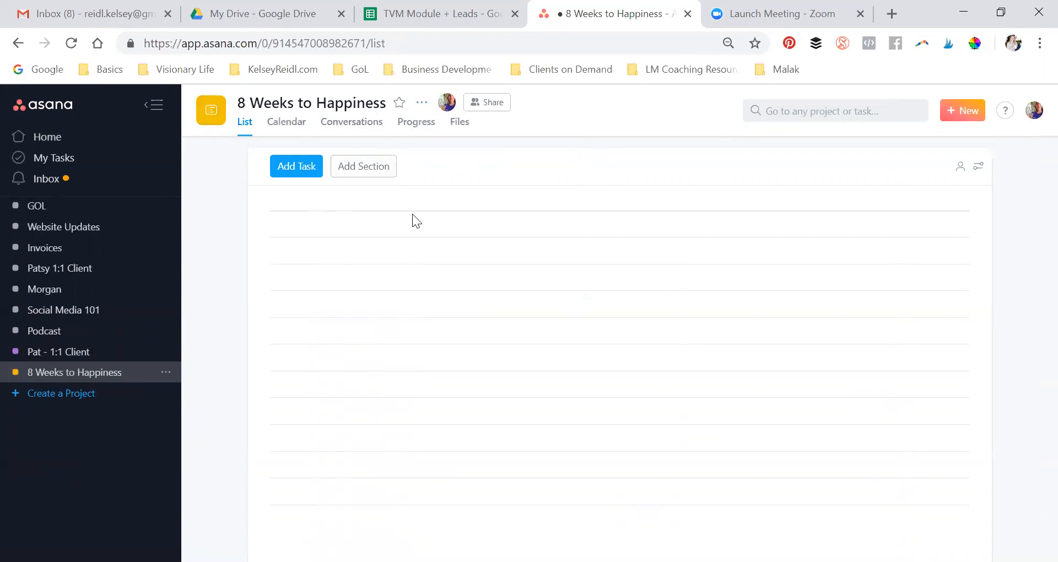
- Add a task named "Deciding on a name for the course" to the project
click(287, 172)
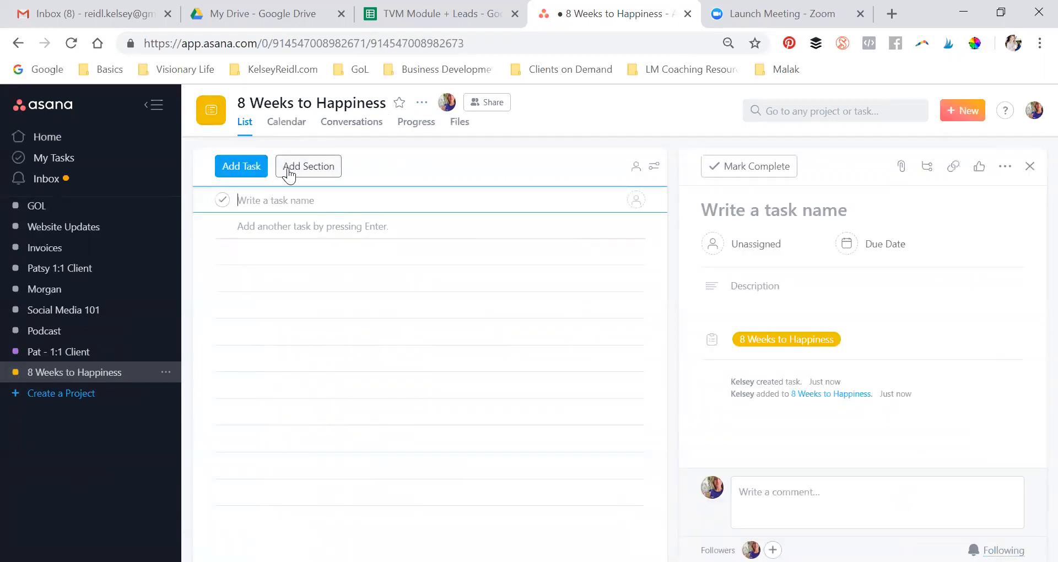
text(Deciding on a name)
text( for the )
text(cou)
key(BackSpace)
text(ourse)
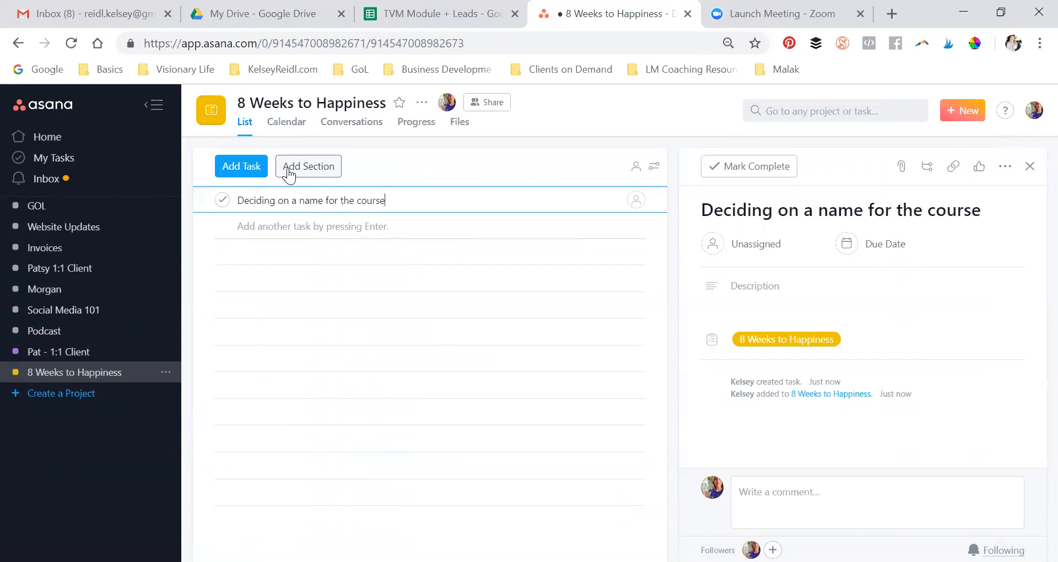
- Add a second task named "Plan the 8 weeks of modules"
click(251, 171)
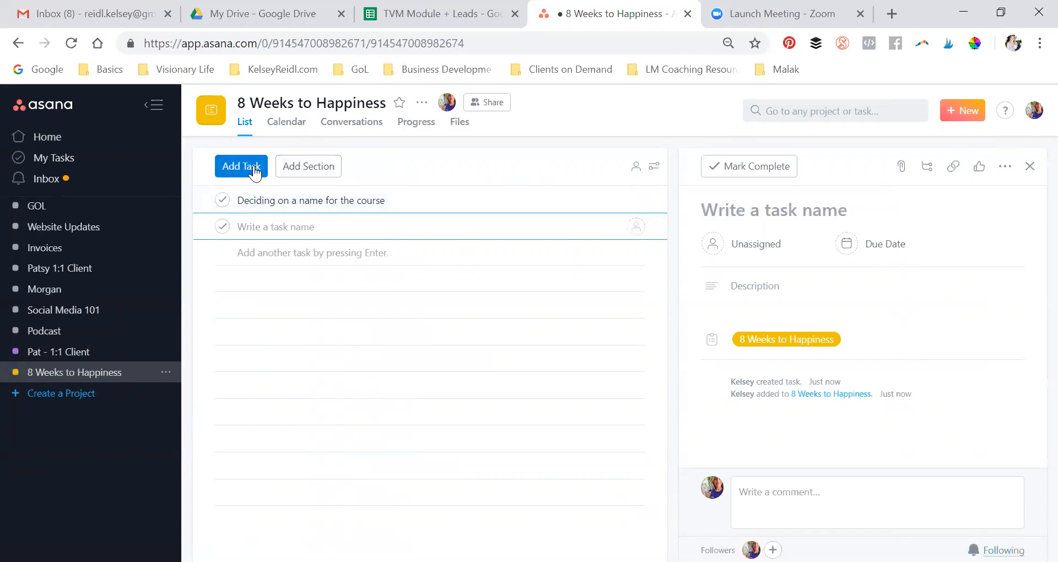
text(Plan)
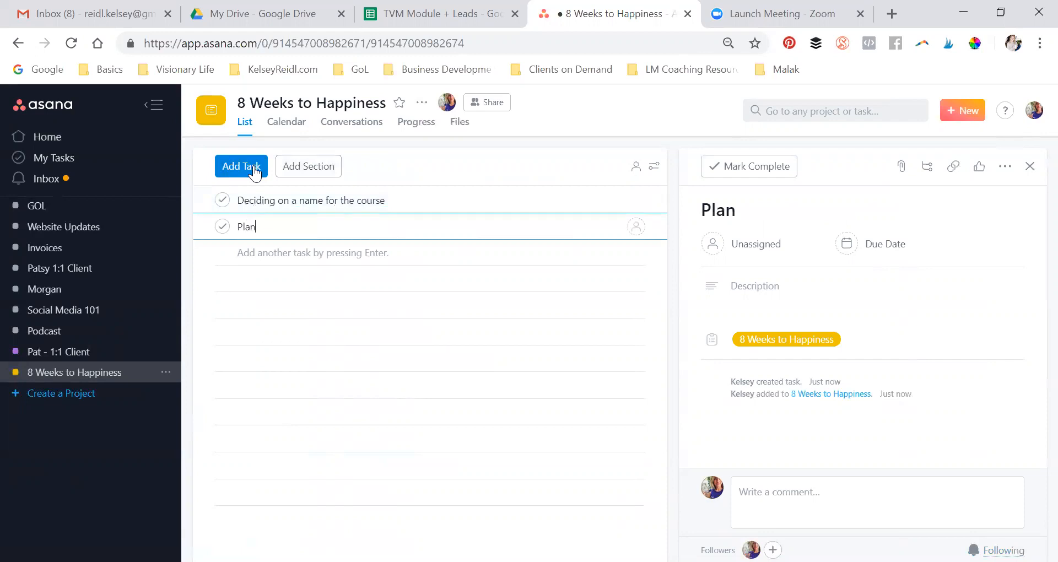
text( the 8 week)
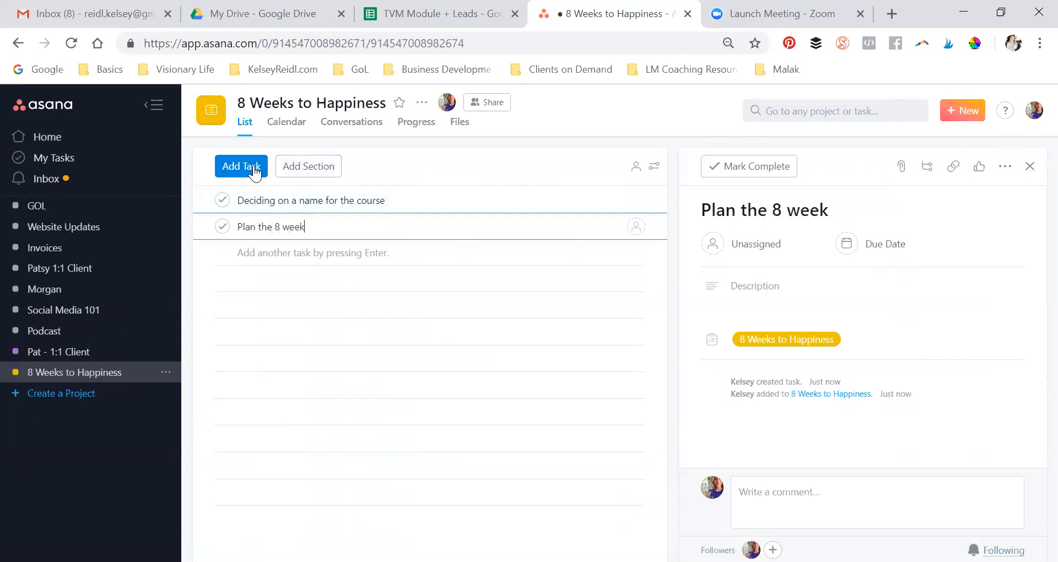
text(s of modules)
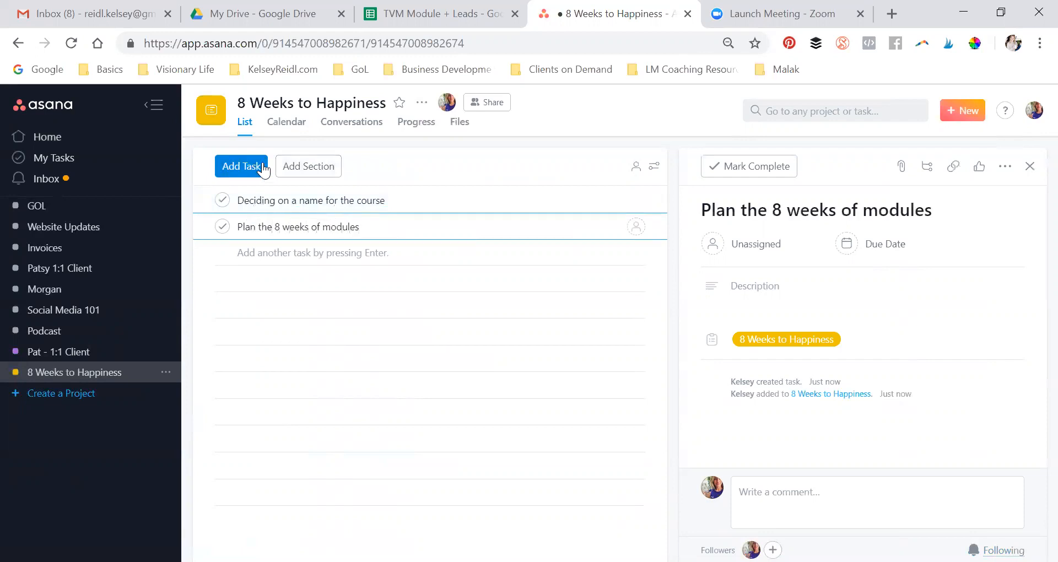
- Add a third task named "Get an IG account for Program"
click(249, 166)
text(Get an I)
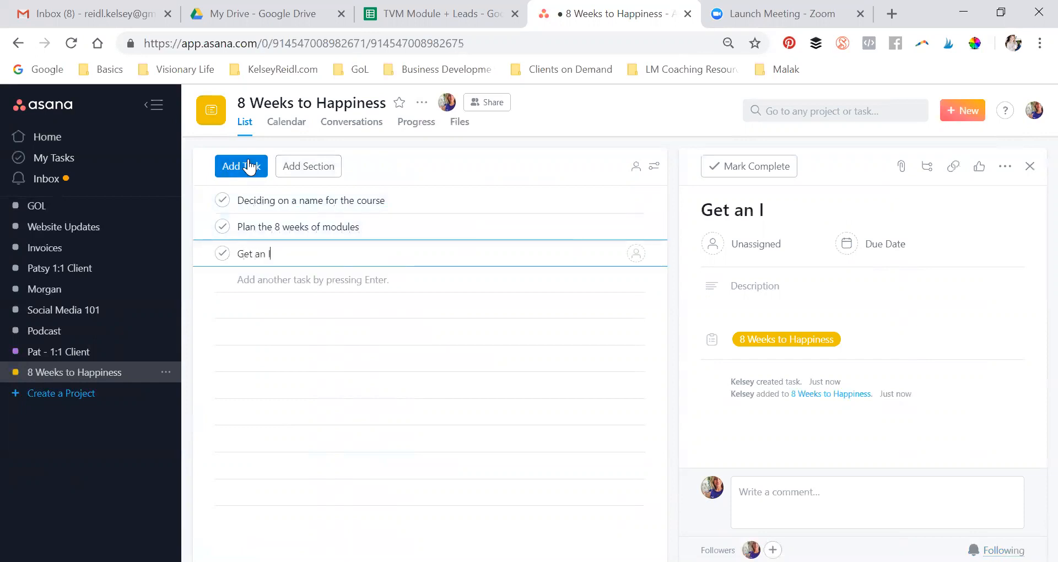
text(G account for Program)
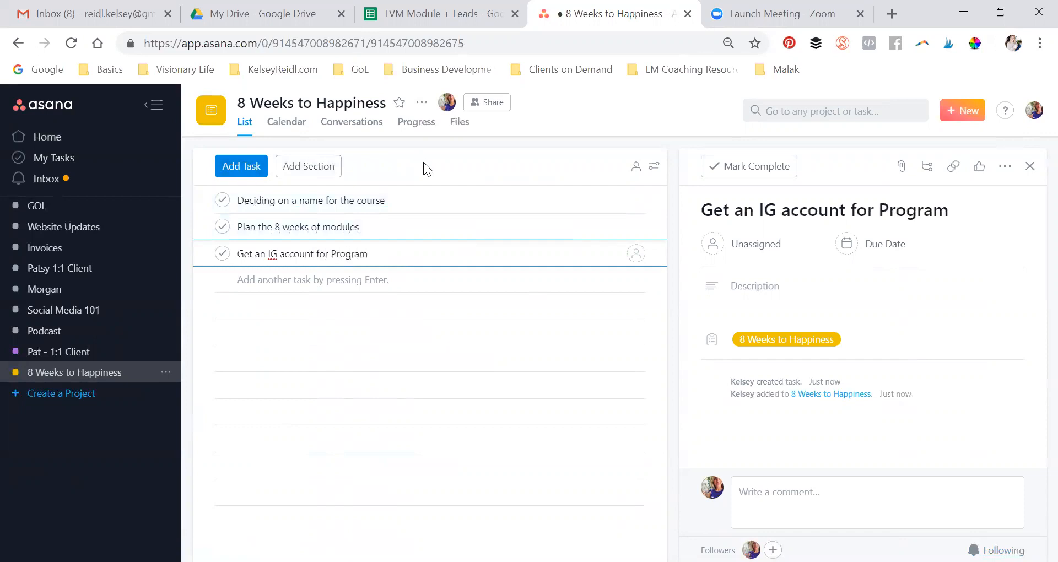
click(437, 170)
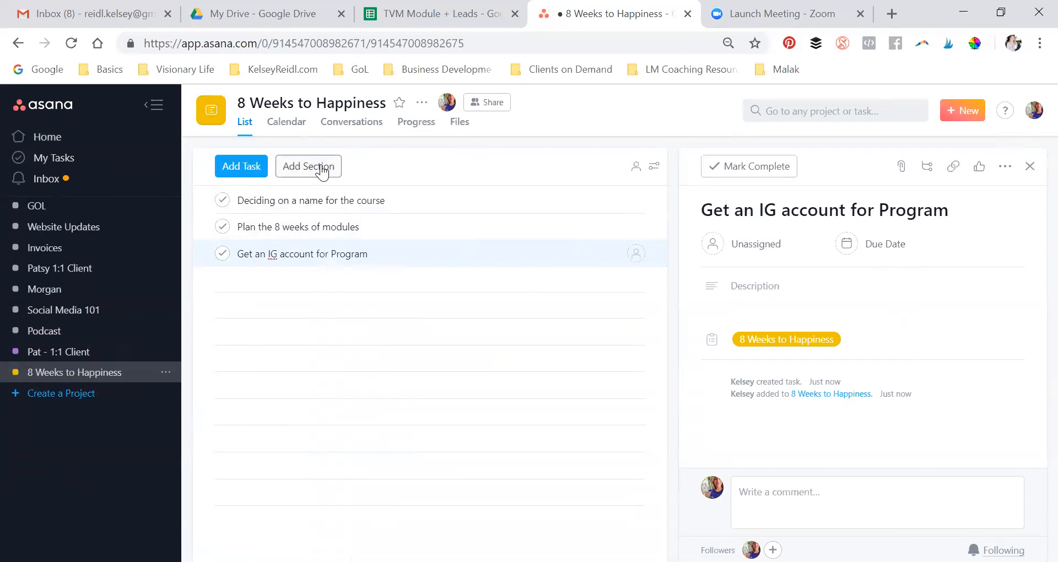
- Add a section named "Urgent:" and move the task "Deciding on a name for the course" under it
click(326, 174)
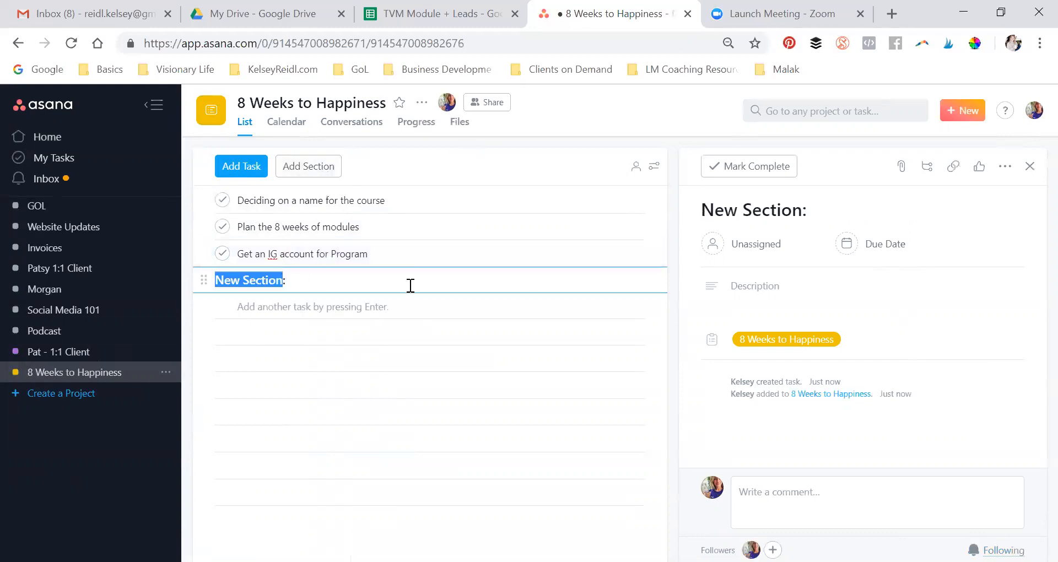
text(Urgent:)
click(196, 285)
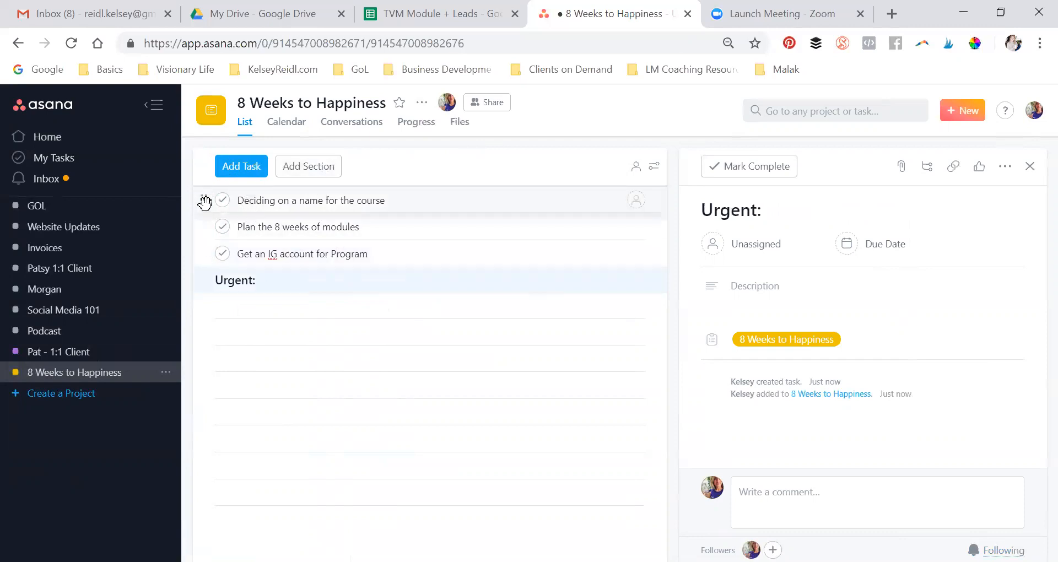
drag(205, 203, 204, 298)
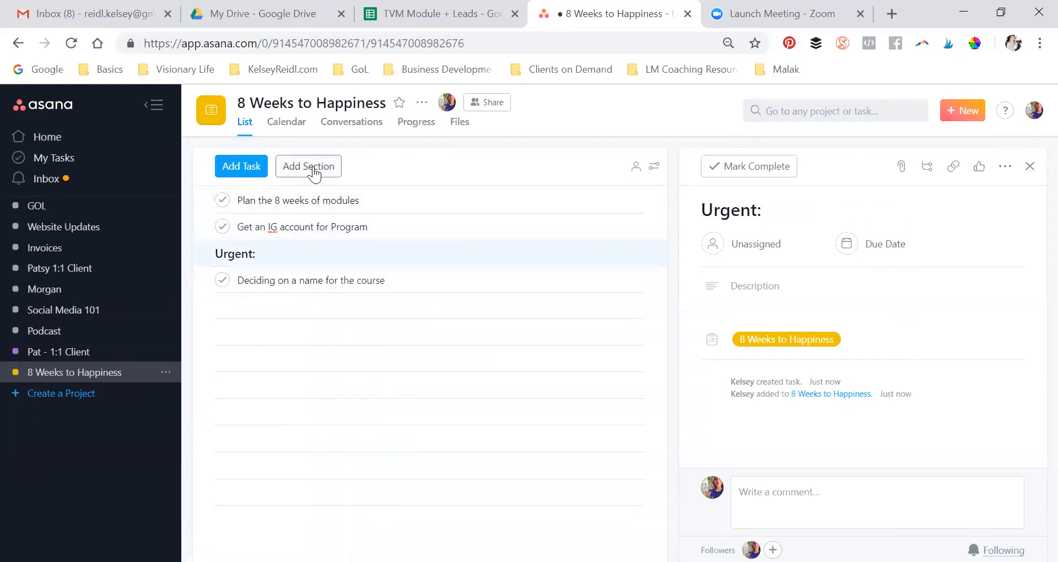
- Add a section named "2019:" and move it above the task "Plan the 8 weeks of modules"
click(310, 171)
text(2019:)
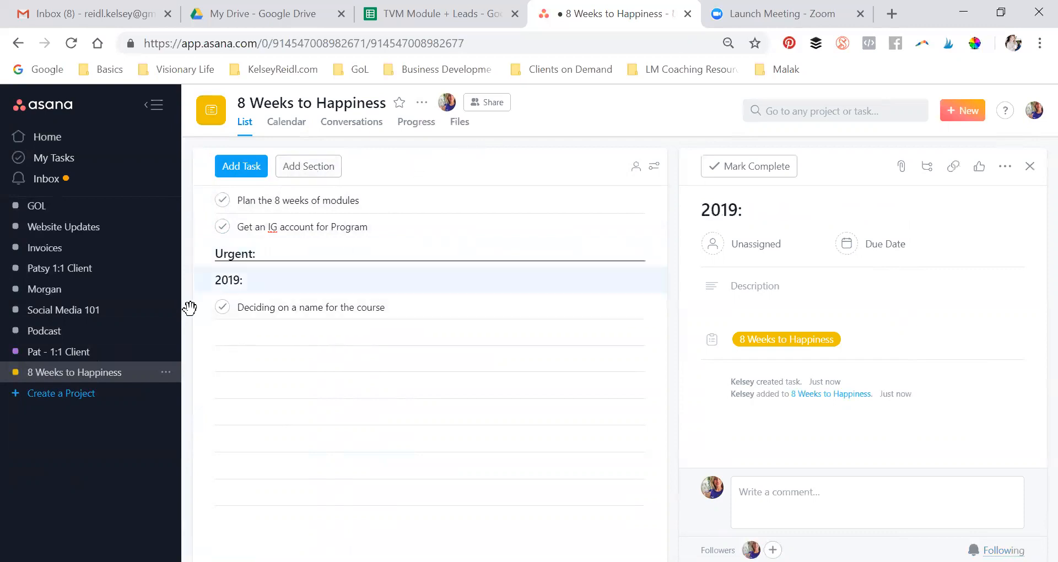
drag(203, 277, 202, 288)
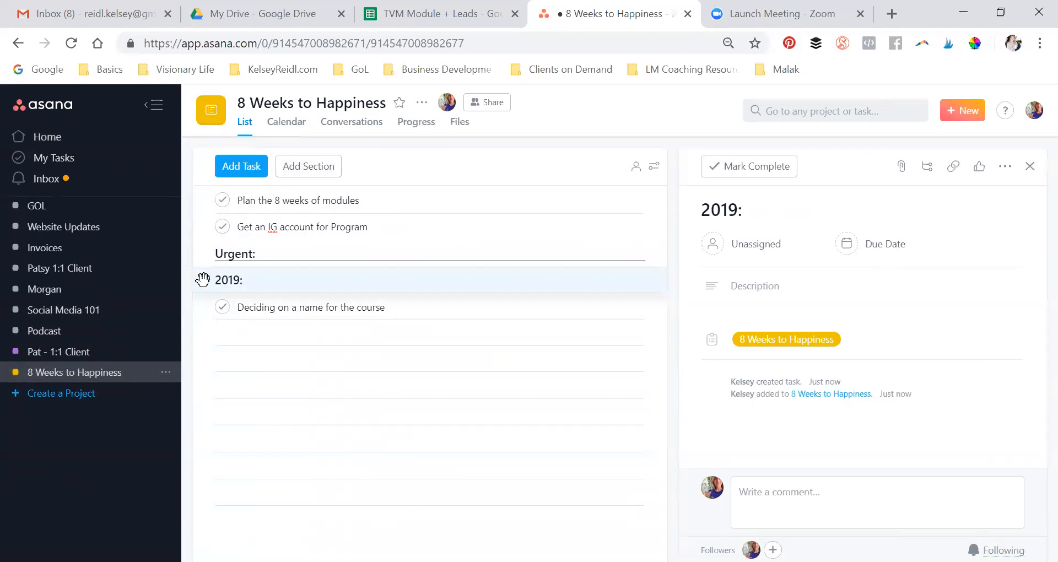
drag(205, 279, 279, 245)
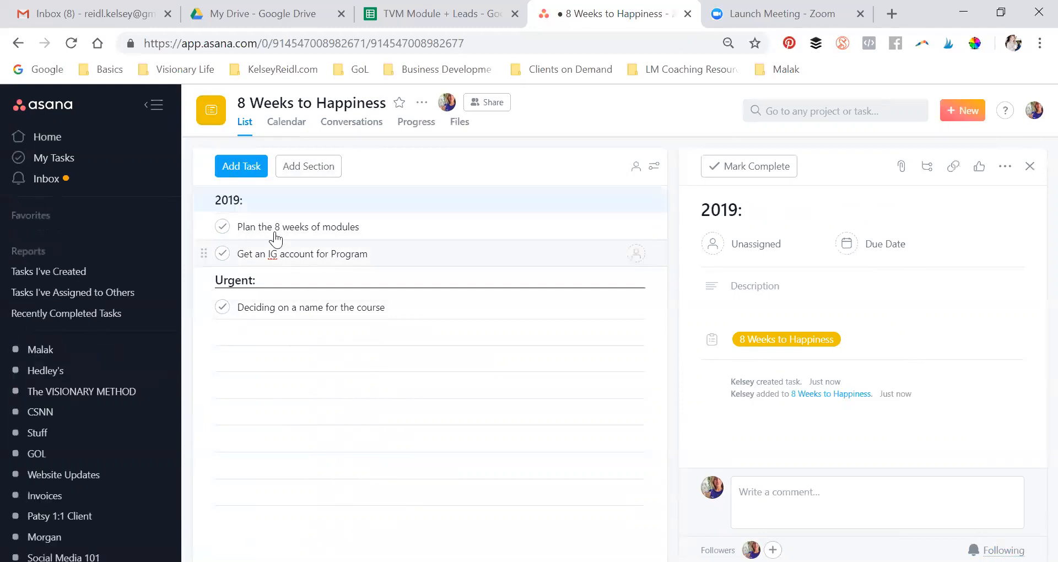
- Open each of the three tasks in turn to view its details and section
click(316, 226)
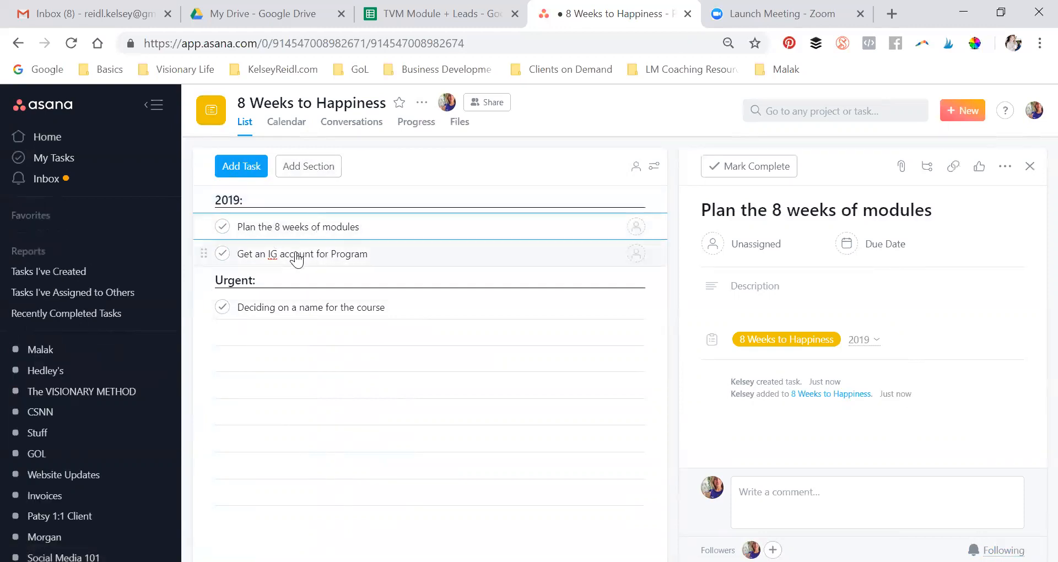
click(294, 254)
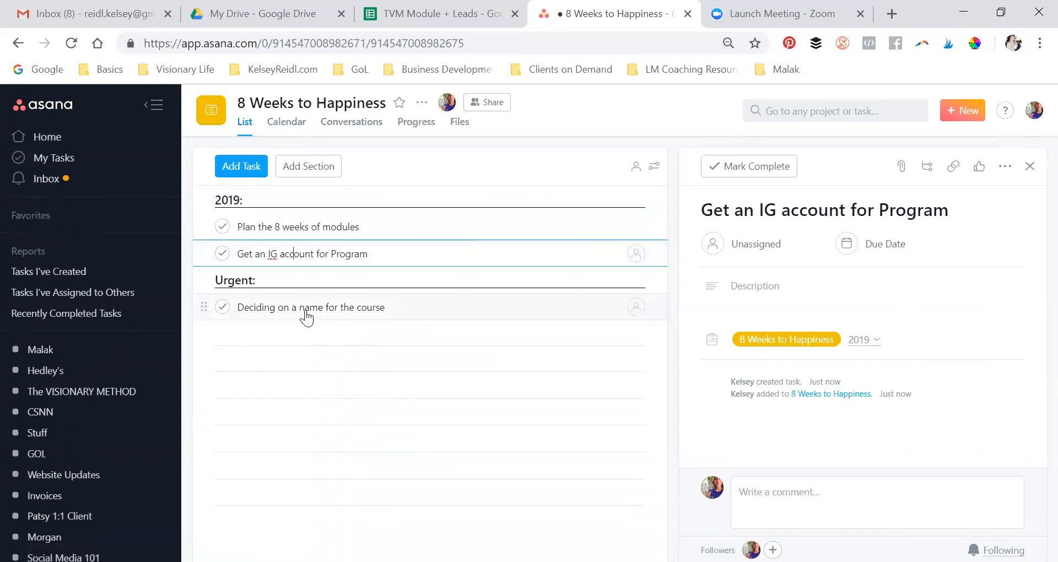
click(307, 307)
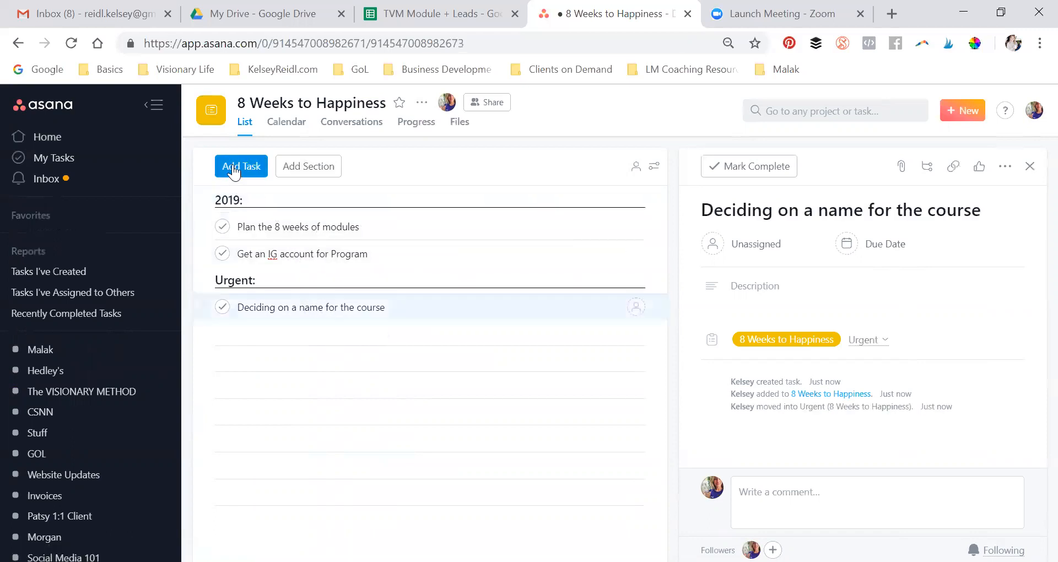
- Add a task named "Getting logo made" under the "Urgent:" section
click(234, 171)
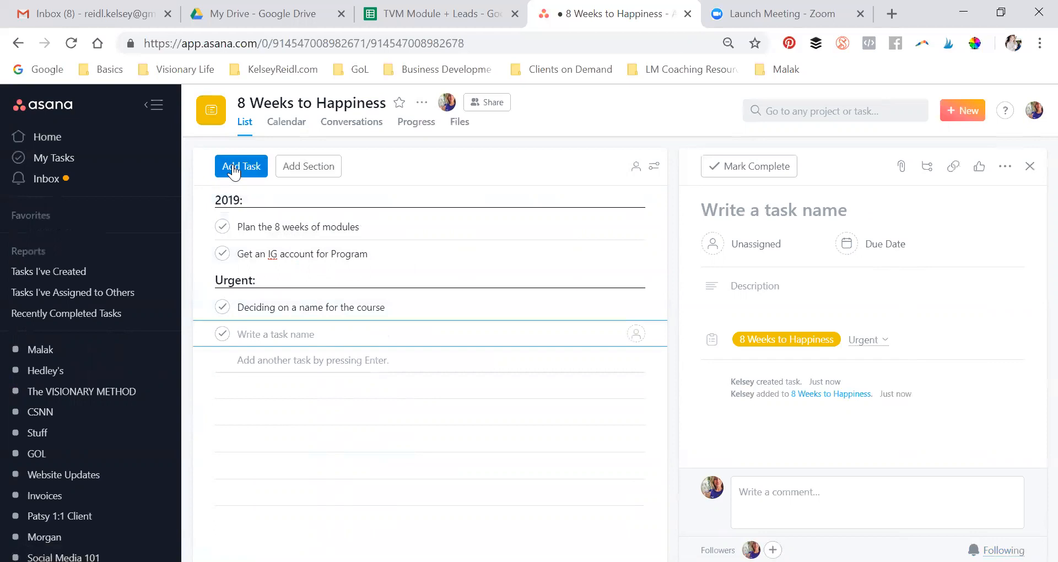
text(Getting logo made)
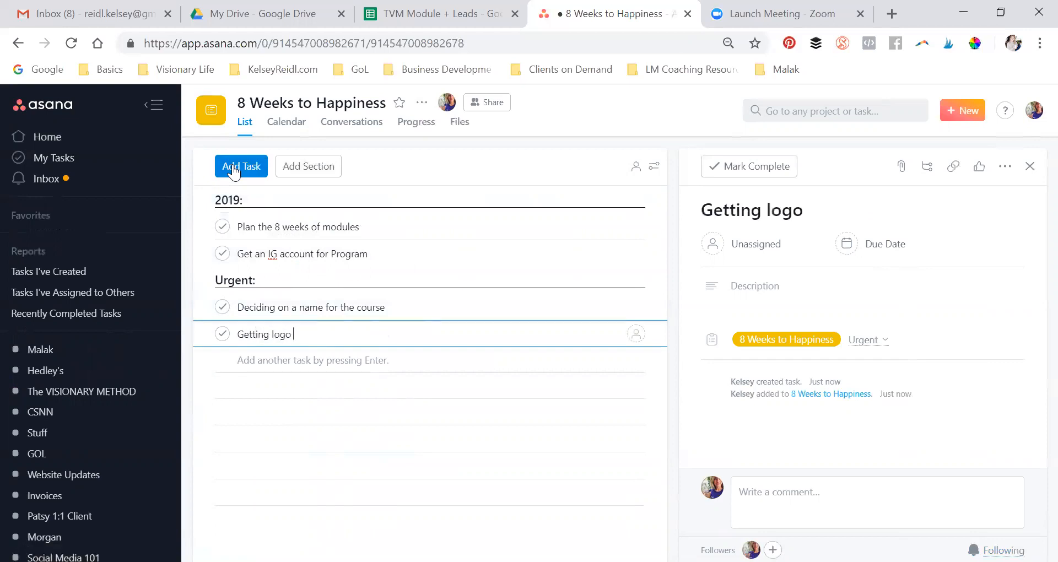
key(Escape)
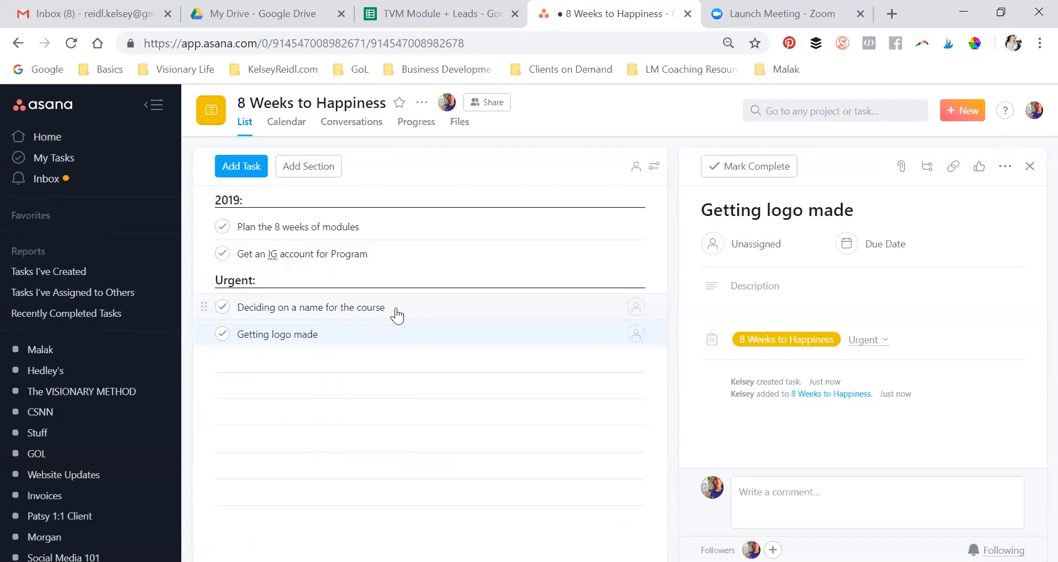
- Set the due date of the task "Deciding on a name for the course" to November 17, 2018
click(395, 314)
click(430, 314)
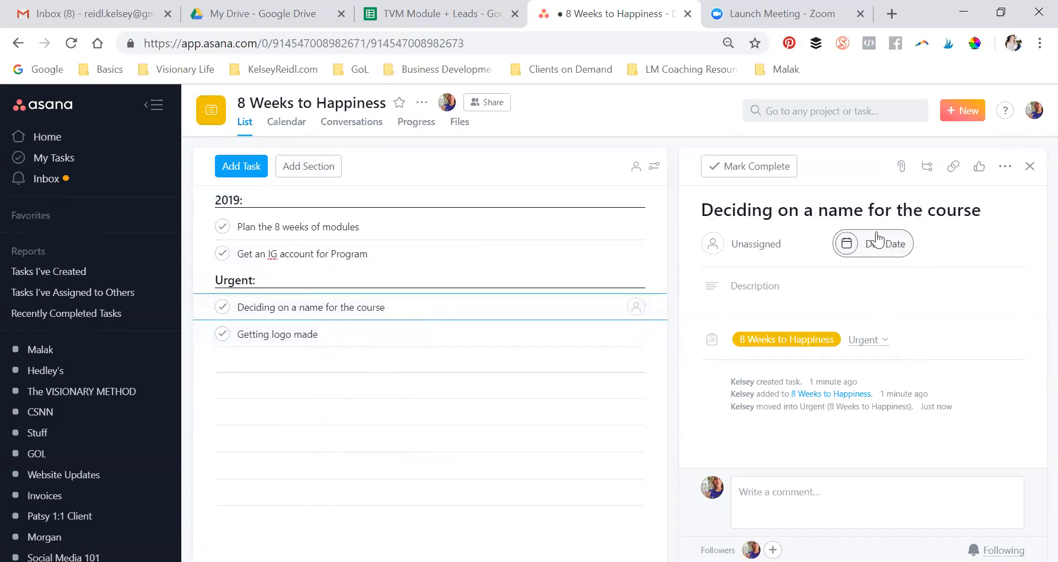
click(878, 244)
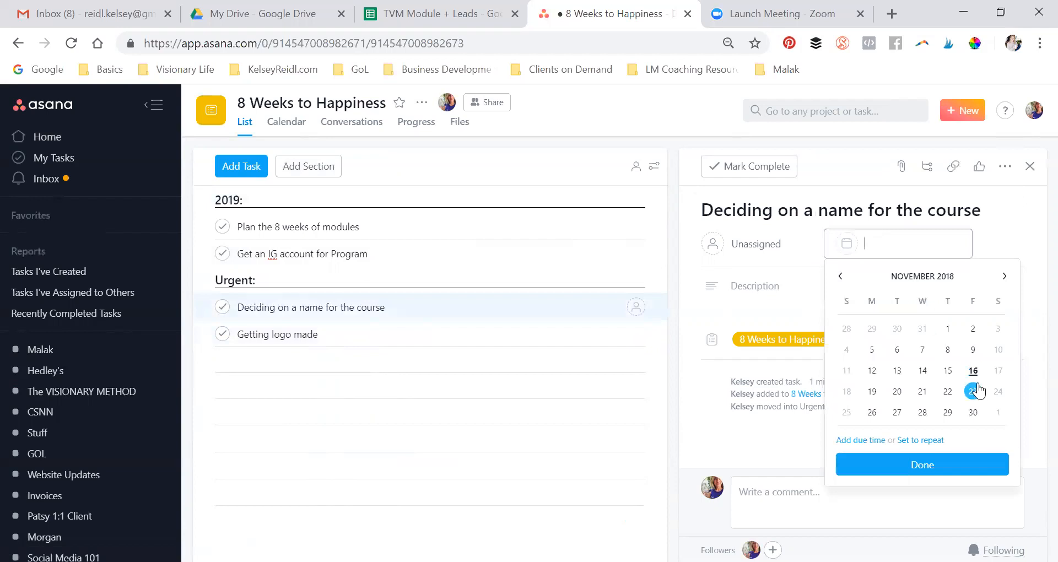
click(999, 371)
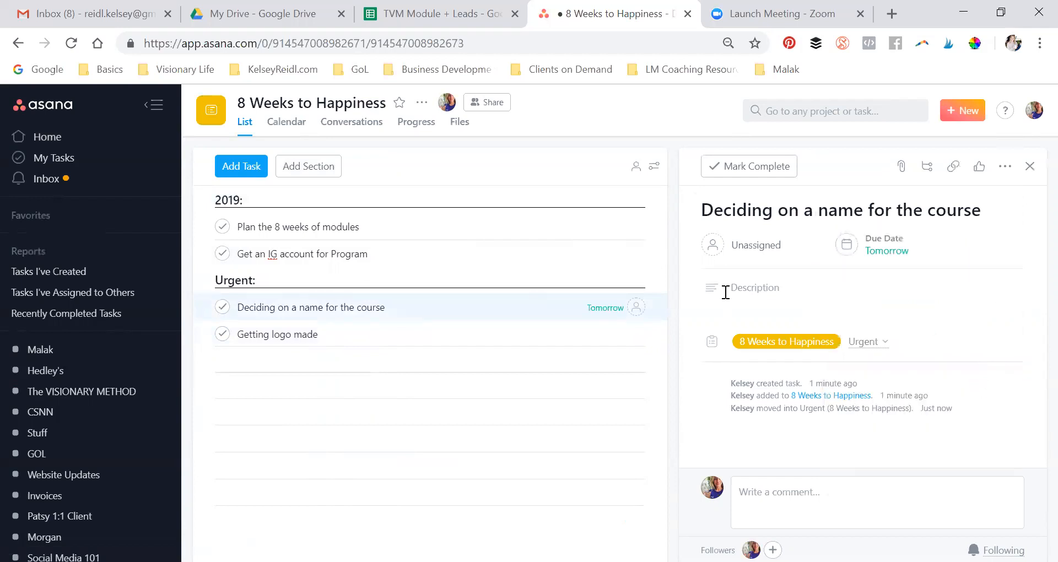
- Set the due date of the task "Getting logo made" to November 23, 2018
click(359, 333)
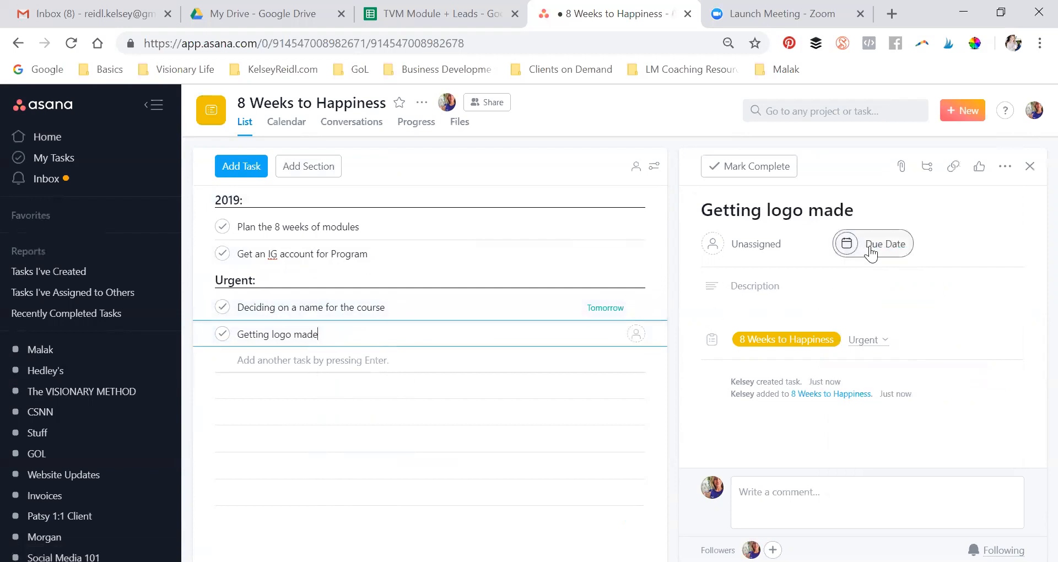
click(870, 246)
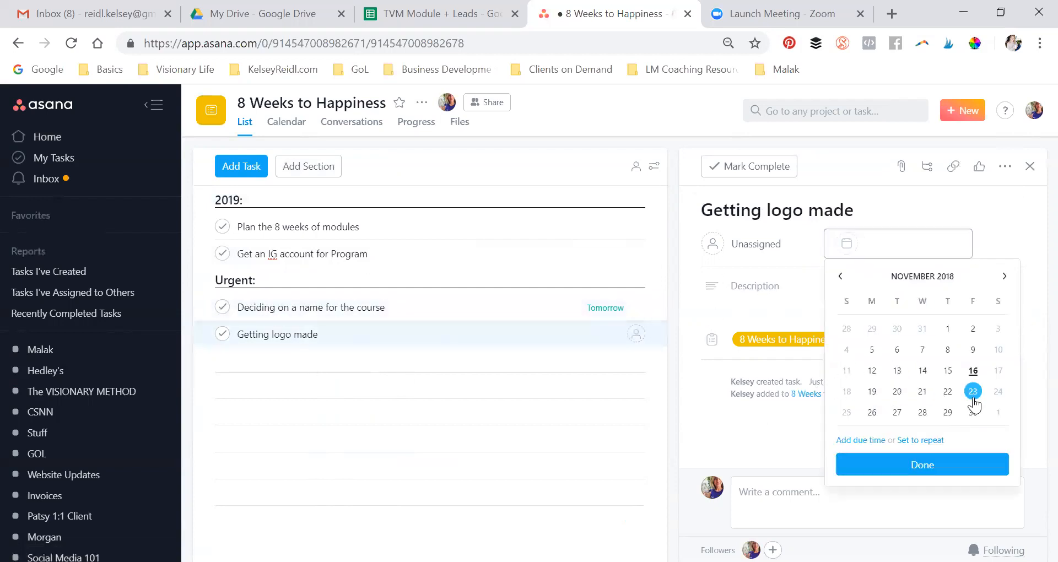
click(973, 392)
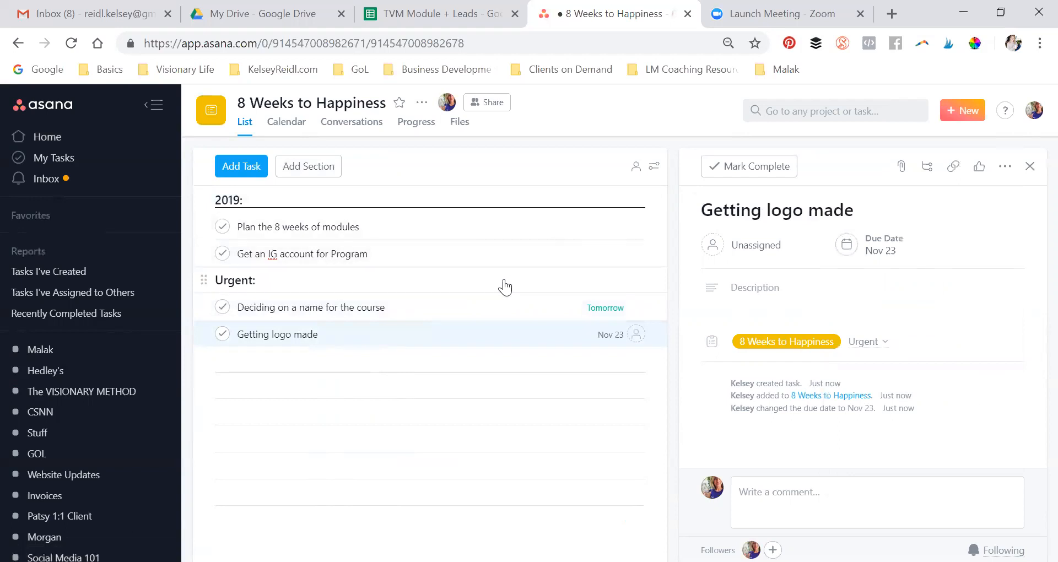
- Describe "Deciding on a name for the course" with three lines: "8 weeks to happiness", "Happy life in 8" and "Love your life in 8 weeks"
click(414, 303)
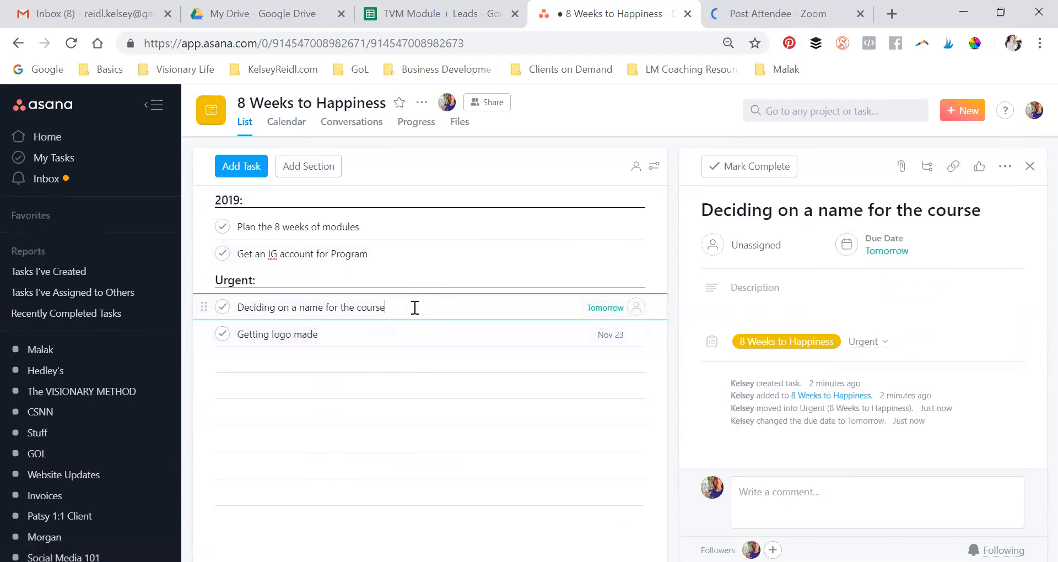
click(794, 301)
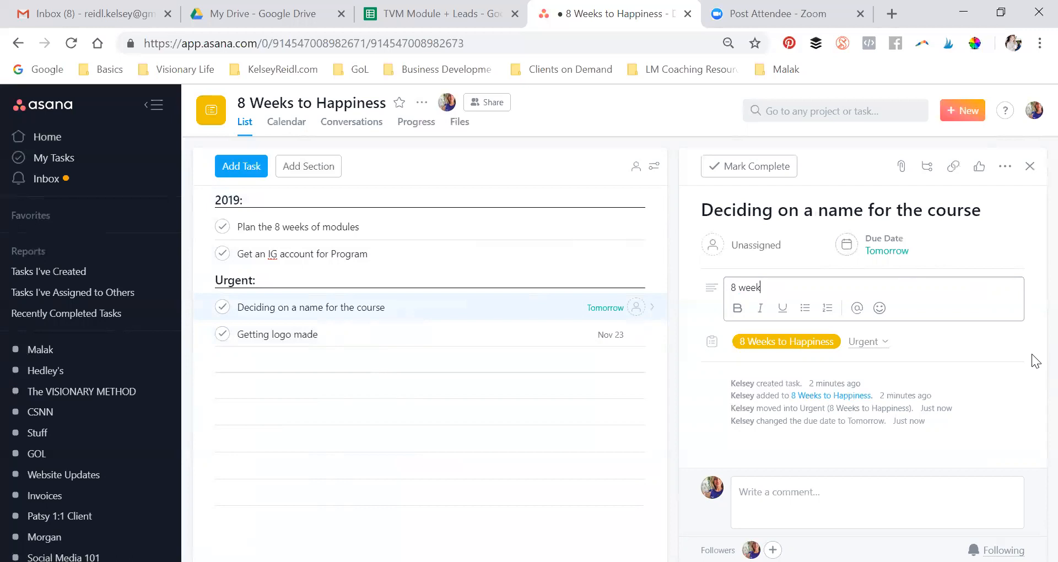
text(ss)
key(Return)
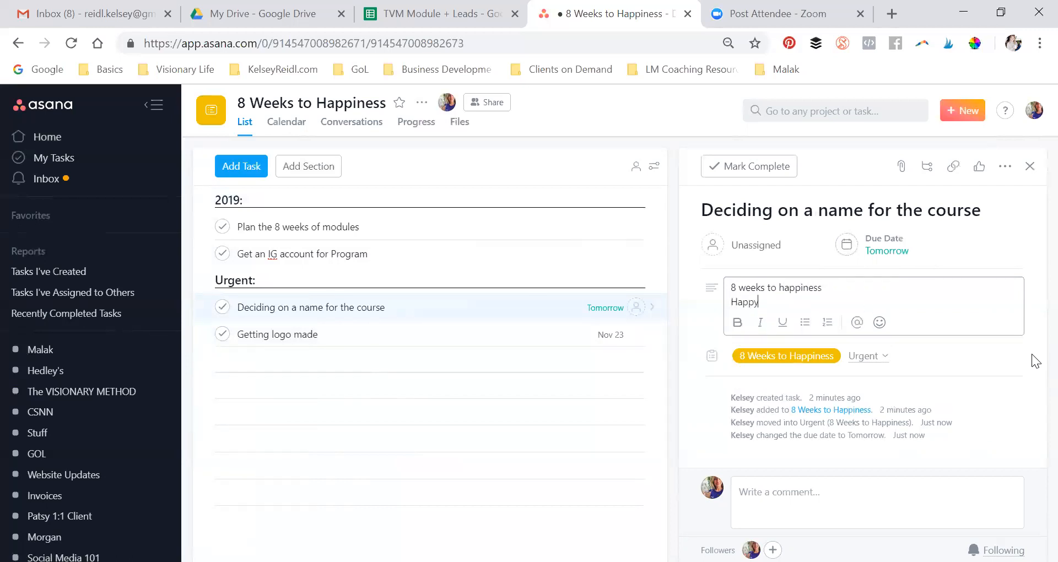
text(Happy life in 8)
key(Return)
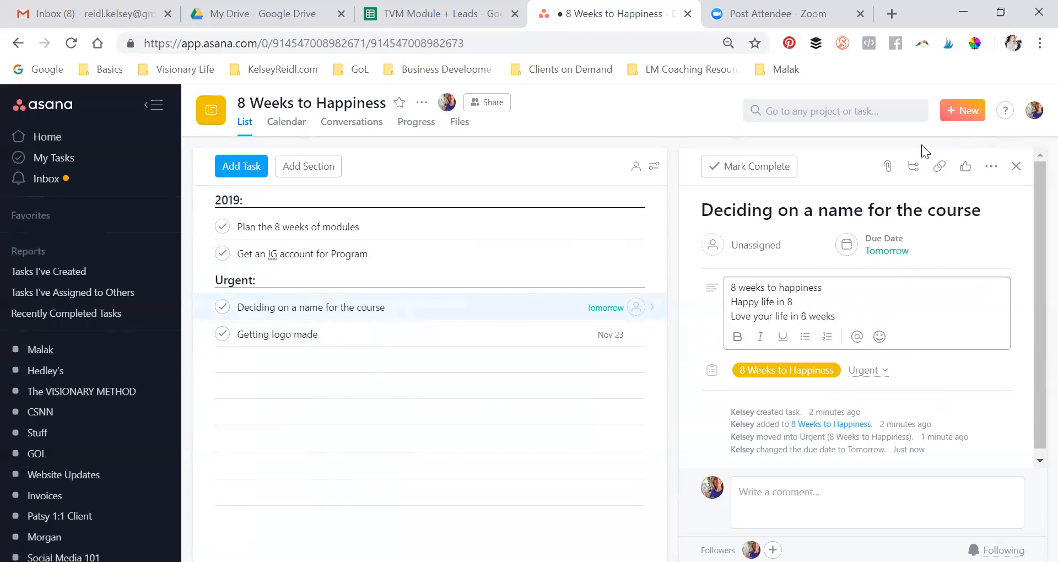
click(687, 312)
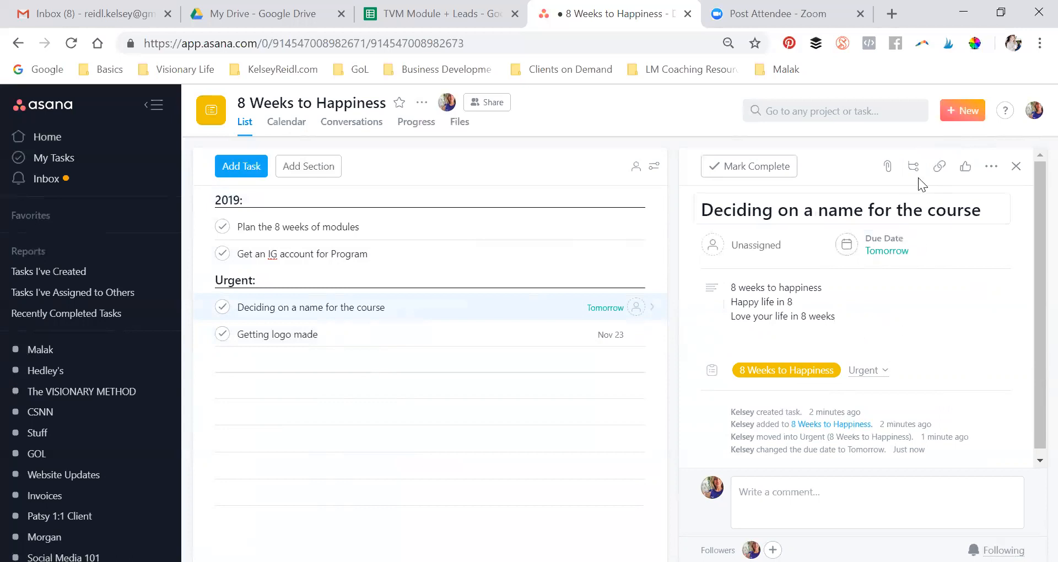
scroll(812, 300, down, 1)
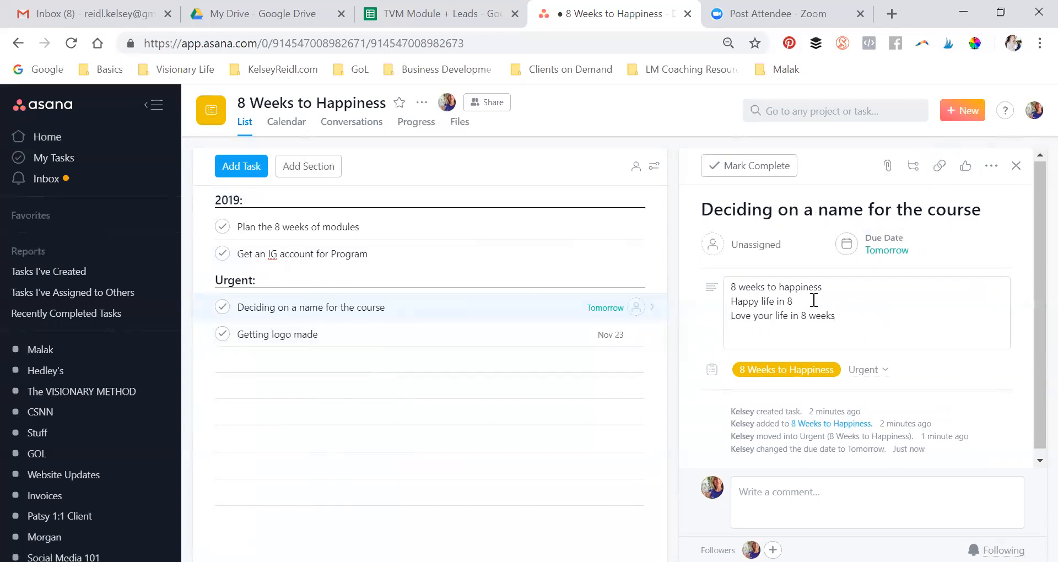
- Draft a comment on the course name task that mentions a collaborator and asks them to look above, and discard it unposted
click(800, 500)
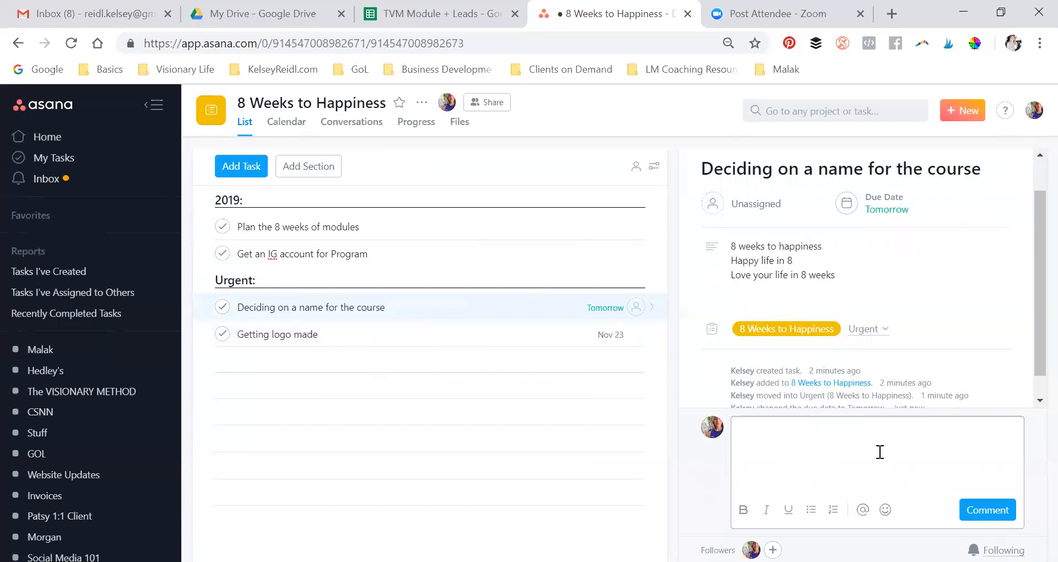
text(@k)
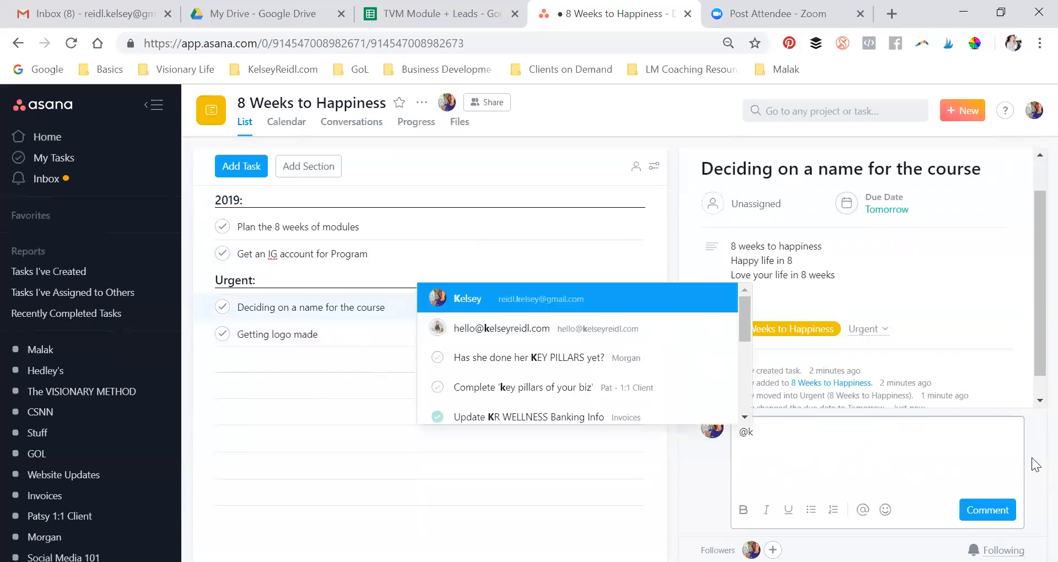
key(BackSpace)
key(BackSpace)
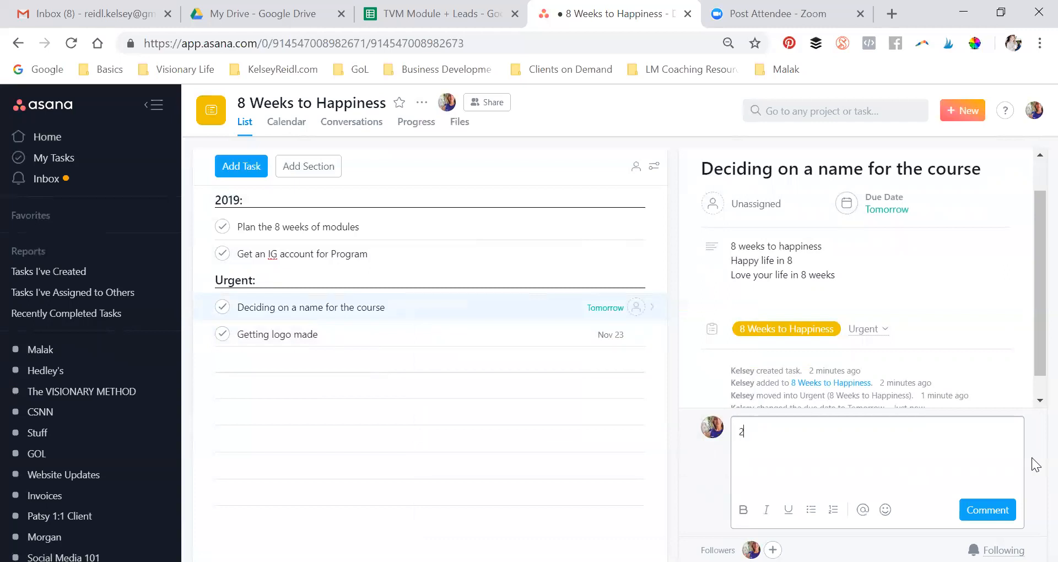
text(@marlee)
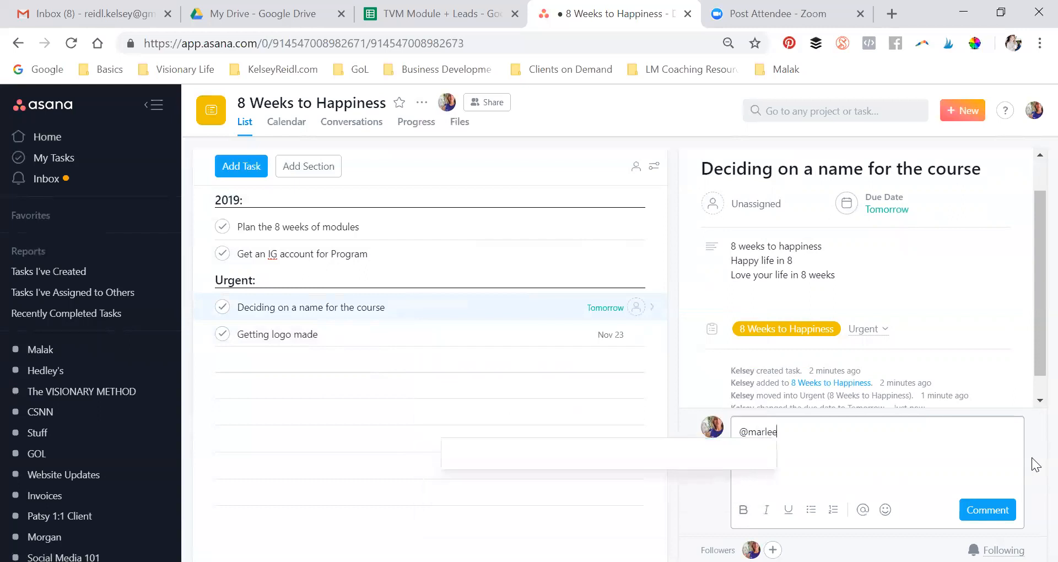
text( Please see anove)
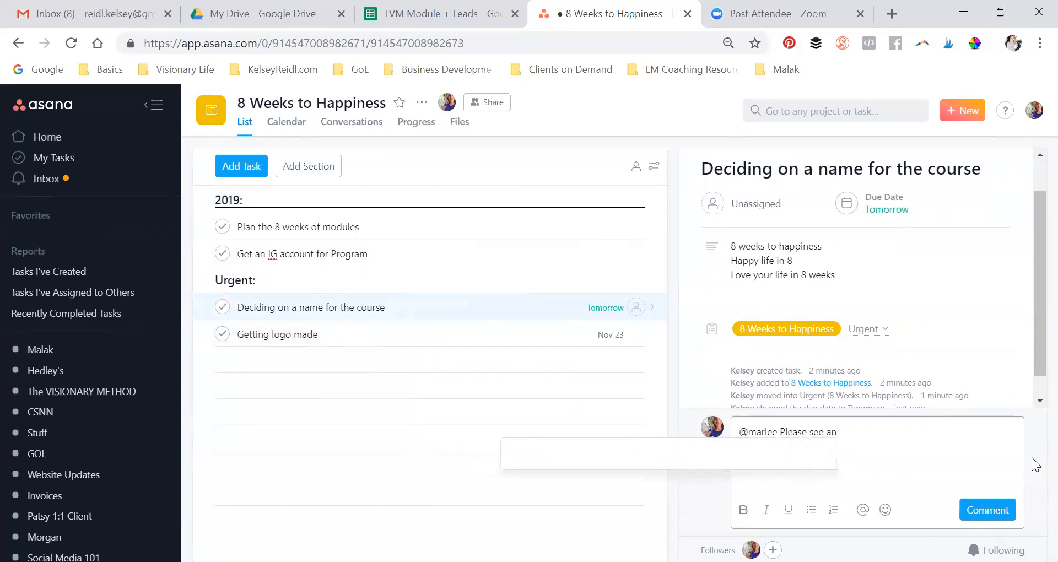
key(ctrl+a)
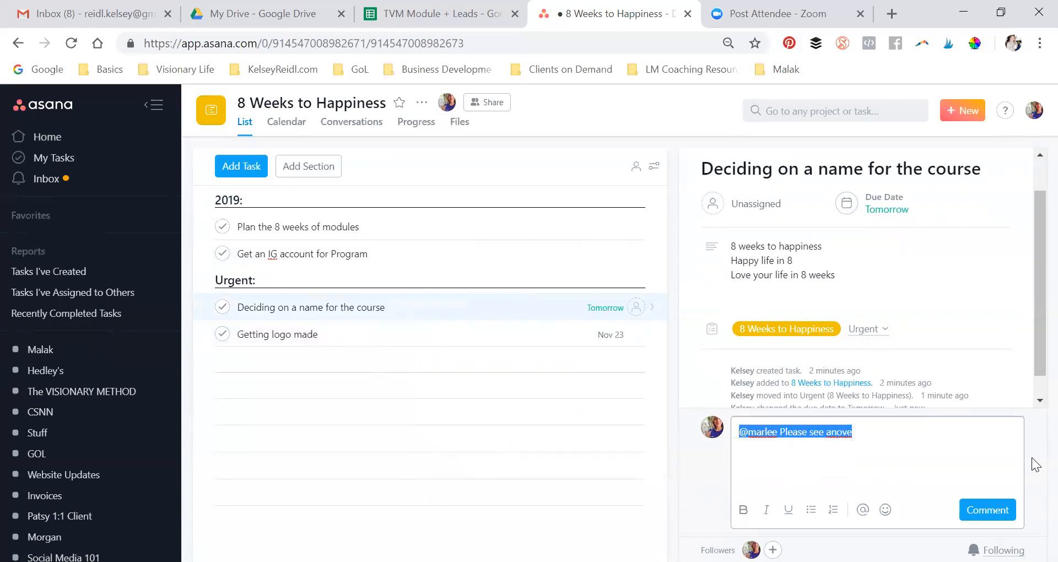
key(BackSpace)
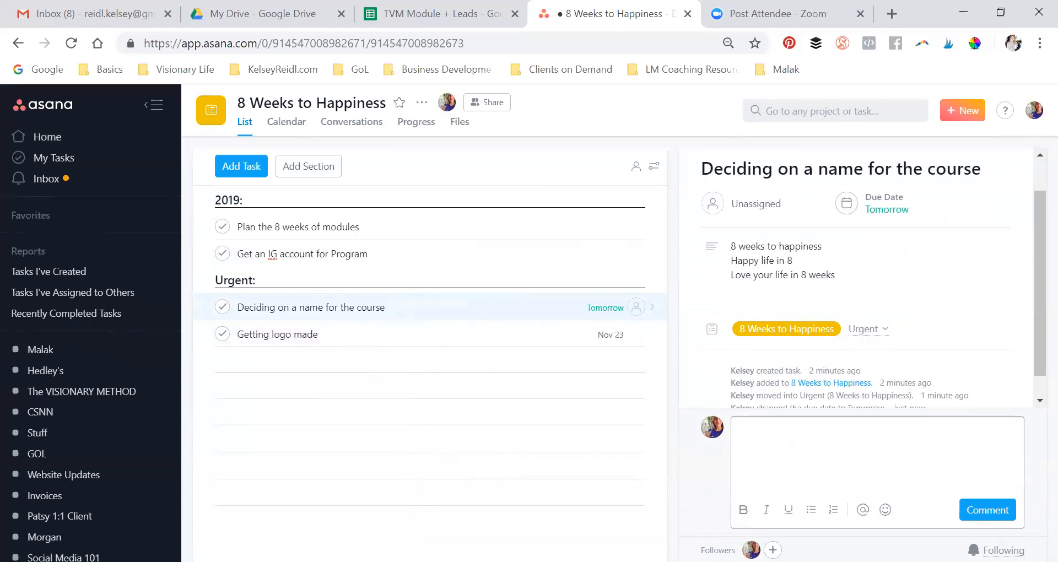
click(676, 355)
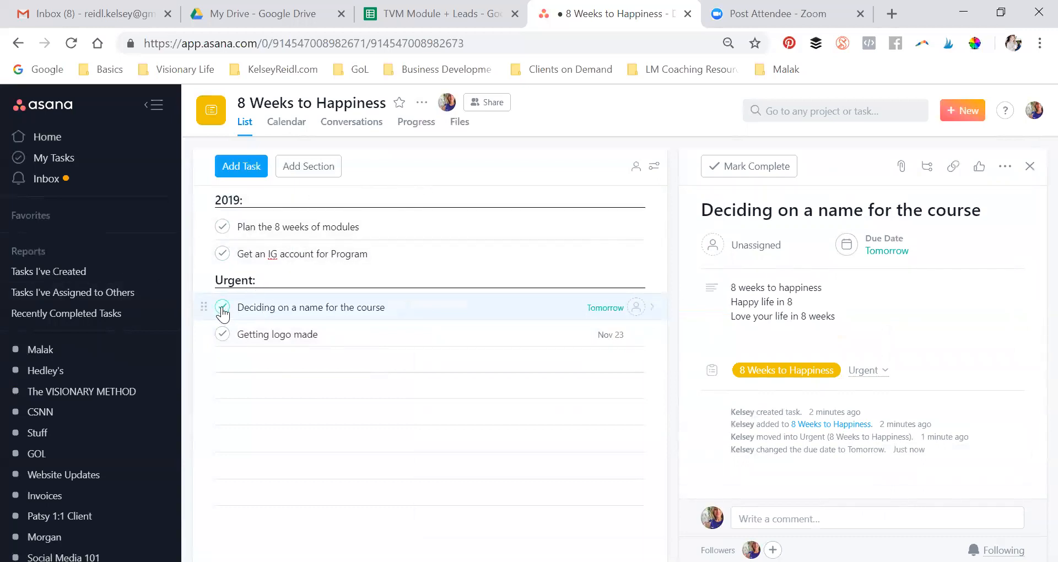
- Mark the task "Deciding on a name for the course" as complete
click(223, 307)
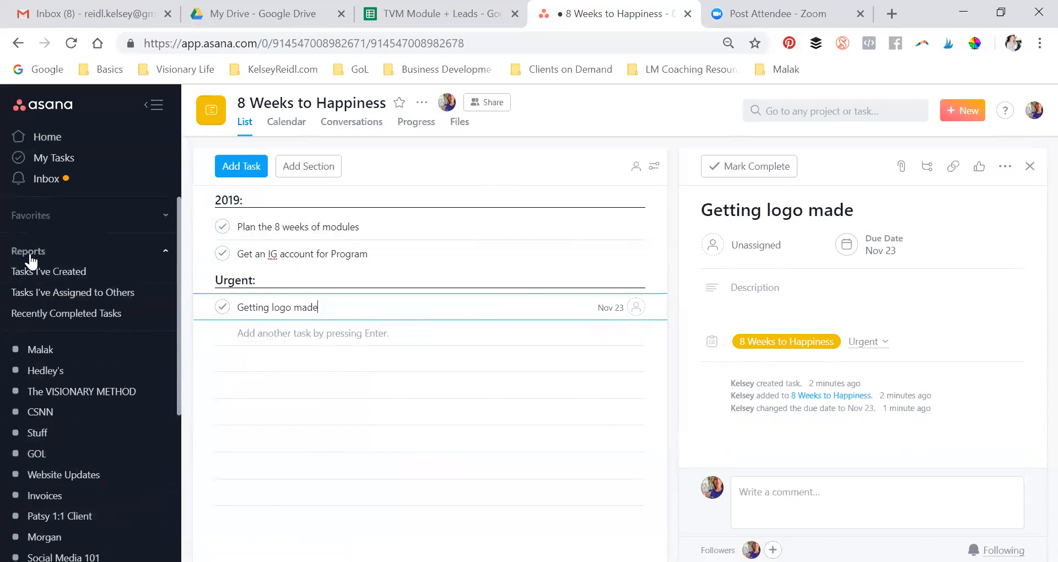
- Open the report "Tasks I've Created" and sort it by Due Date
click(32, 256)
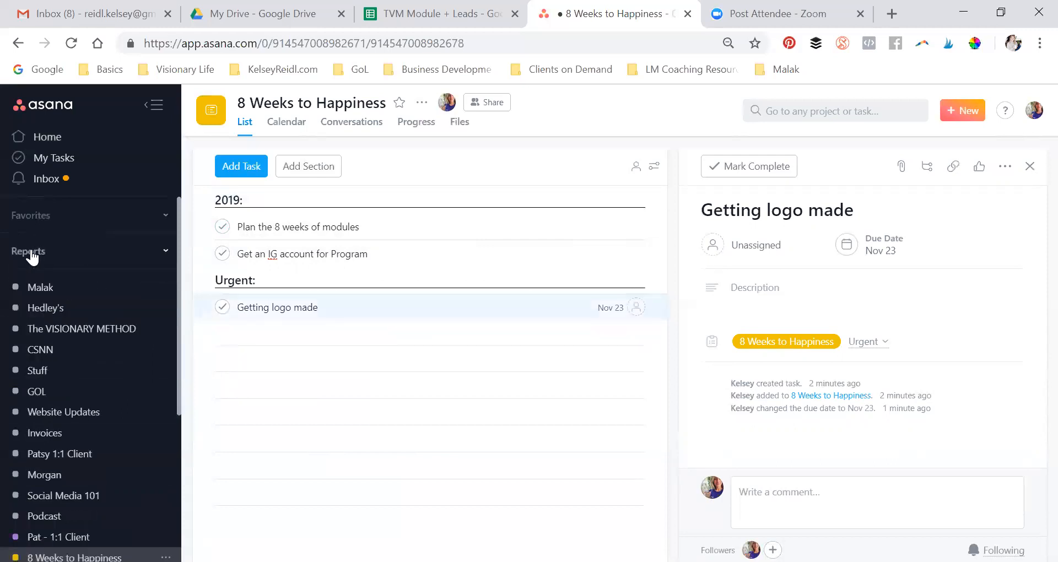
click(32, 256)
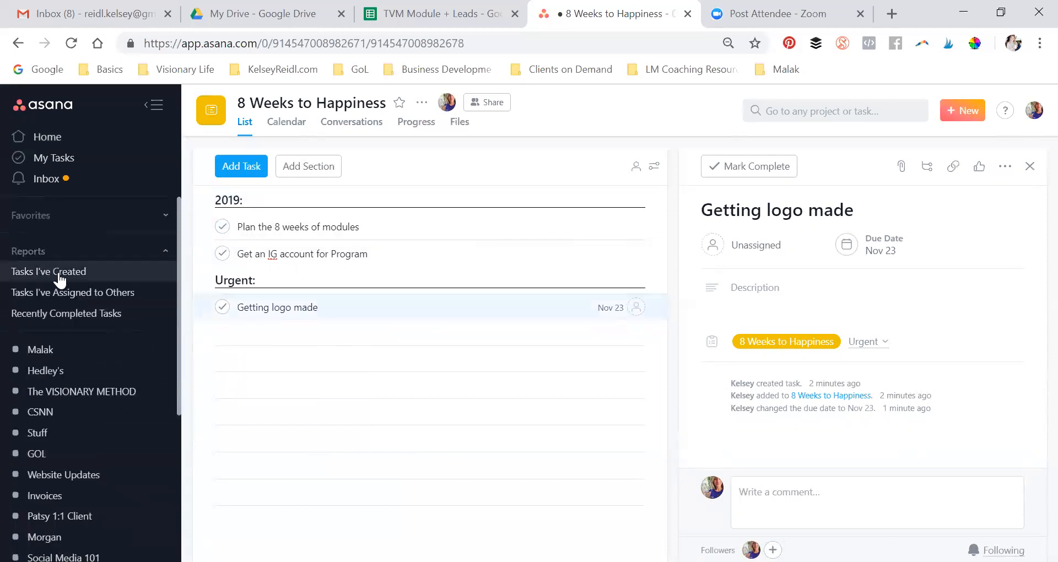
click(59, 273)
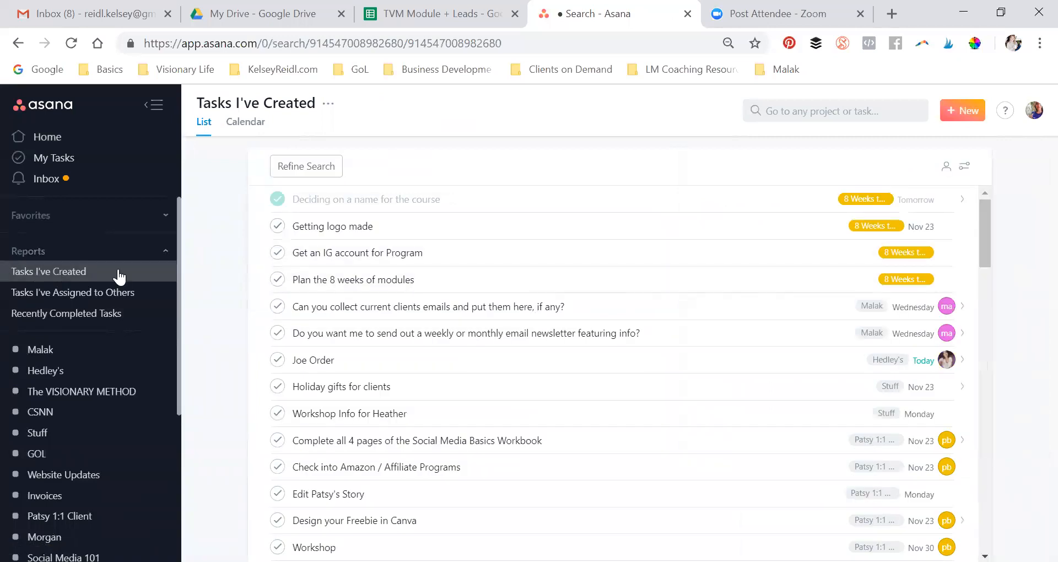
click(966, 176)
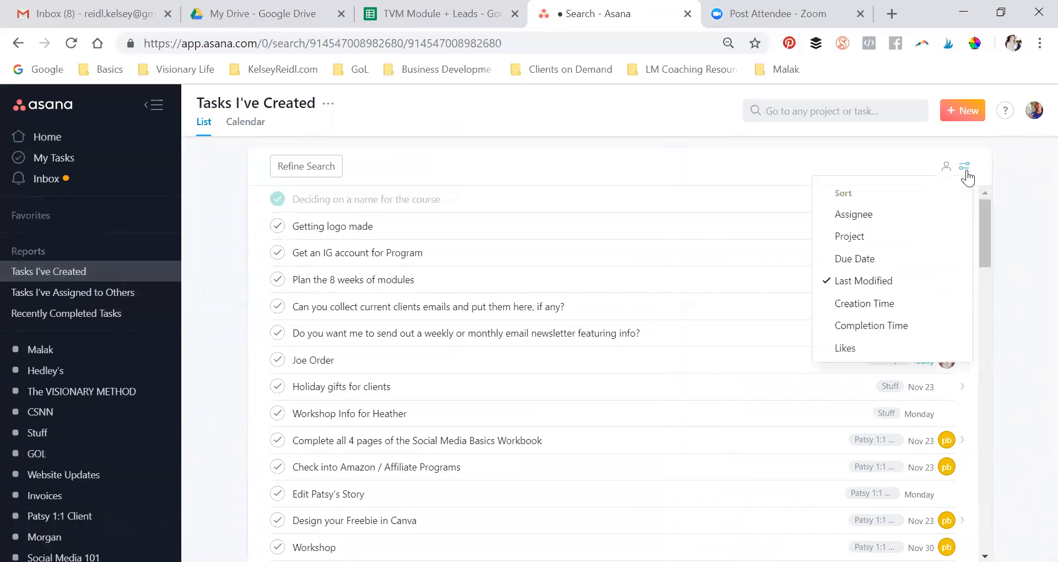
click(858, 258)
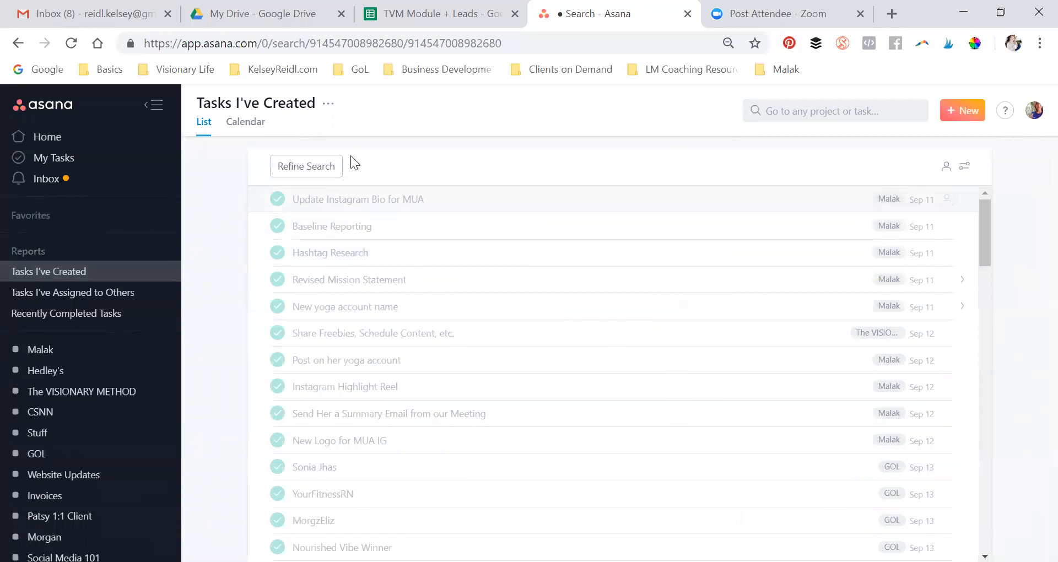
- Refine the report's search to incomplete items and look through the resulting list by due date
click(298, 179)
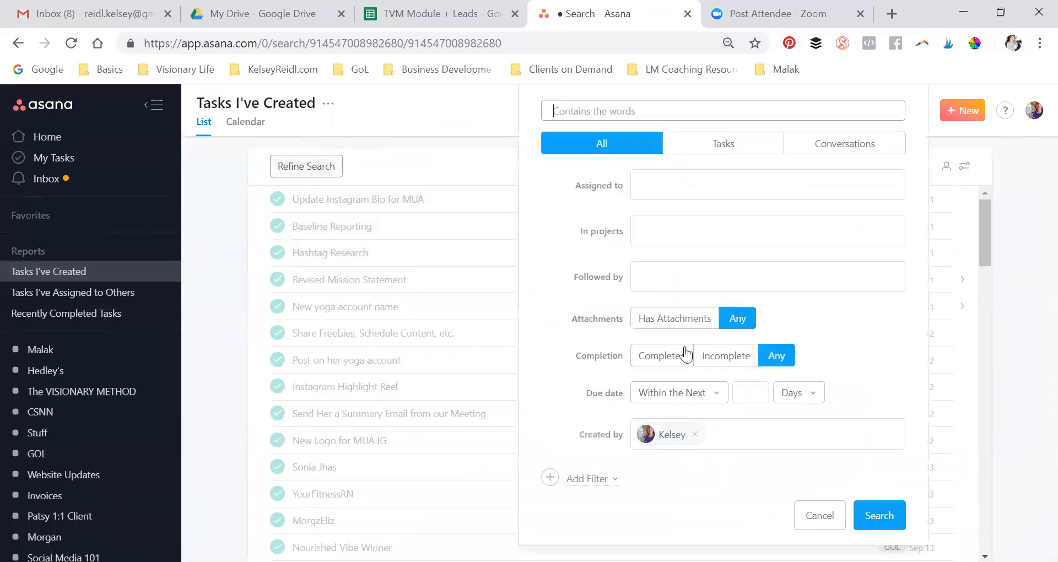
click(726, 359)
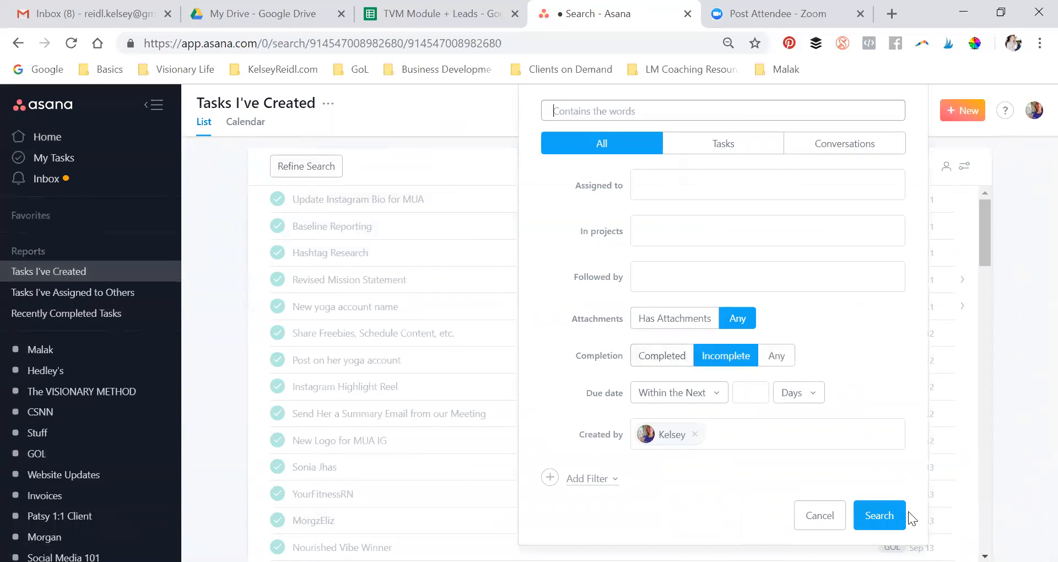
click(885, 514)
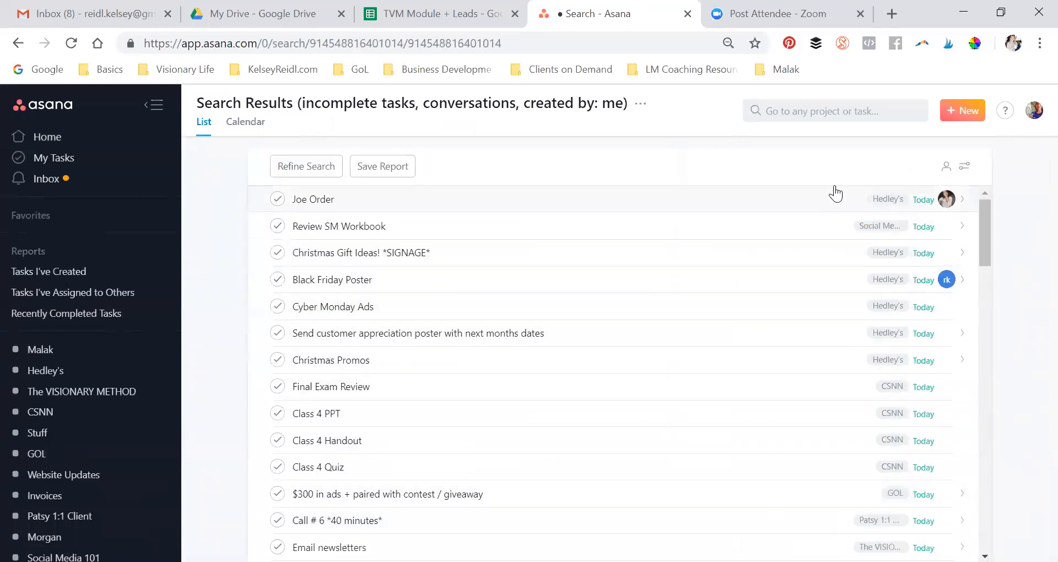
scroll(915, 231, down, 2)
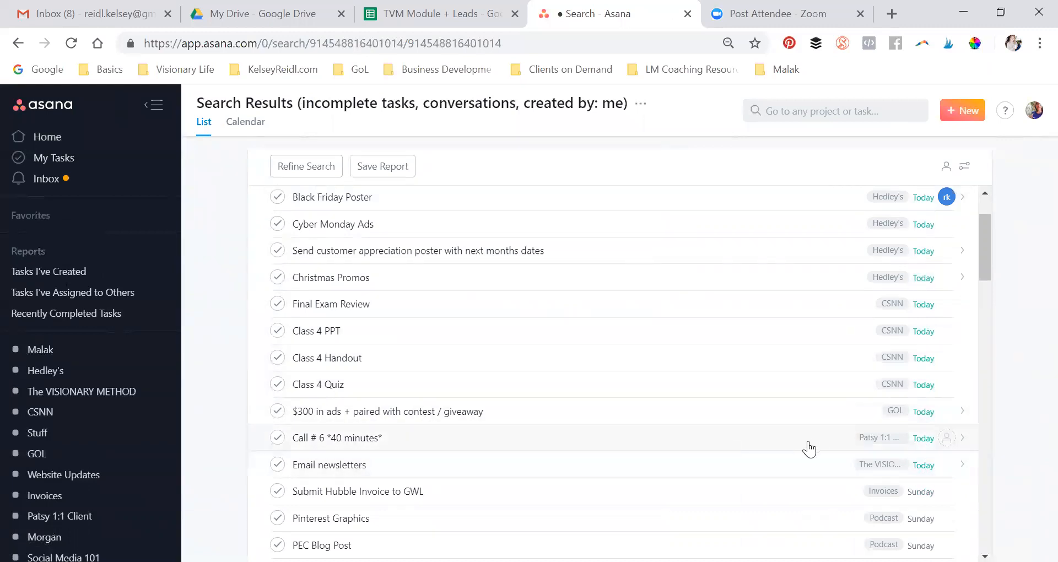
scroll(788, 330, up, 2)
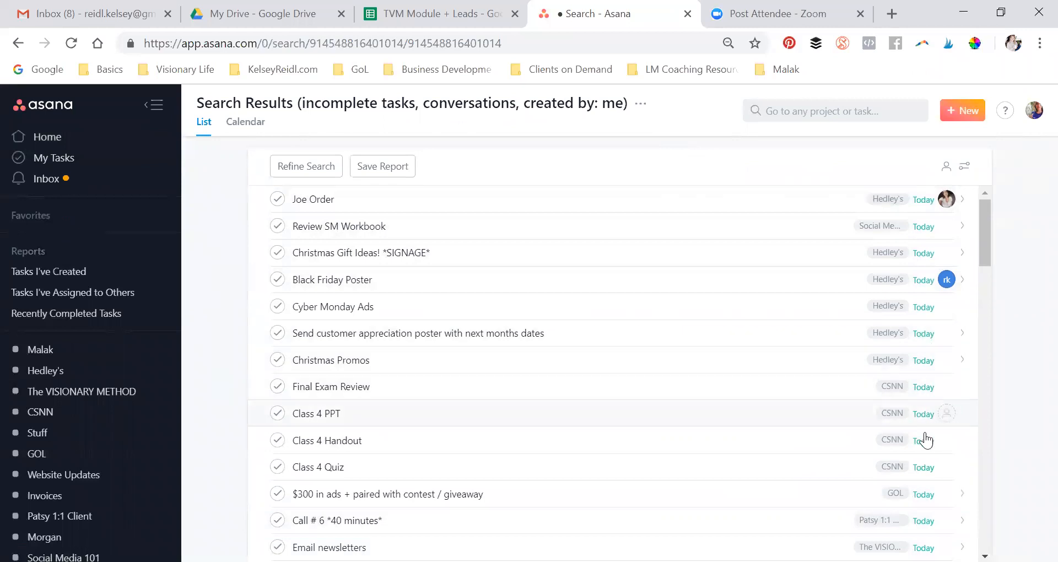
scroll(924, 441, down, 2)
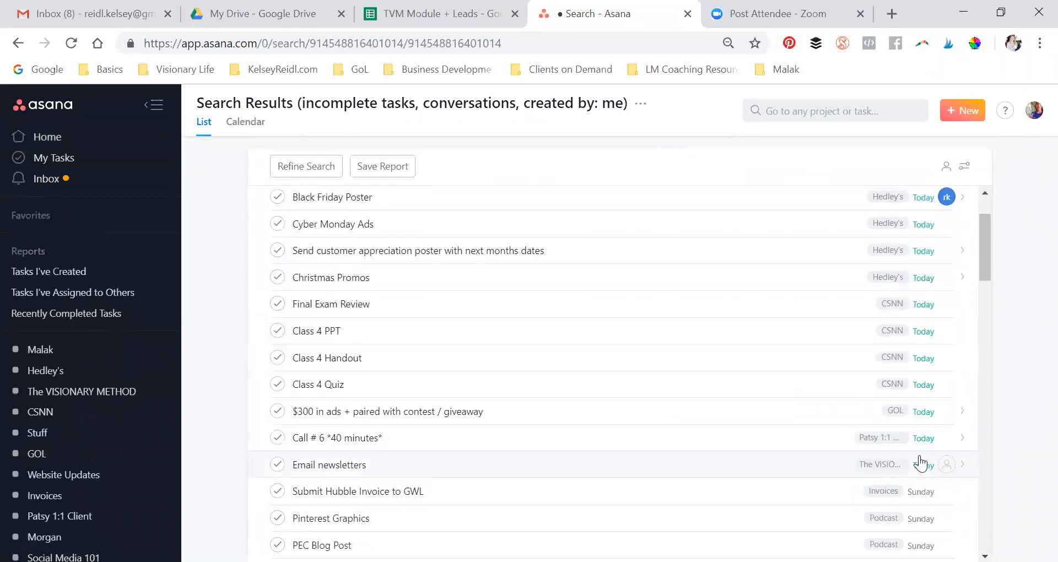
- Move the due date of the task "Review SM Workbook" to November 17, 2018
scroll(867, 406, up, 2)
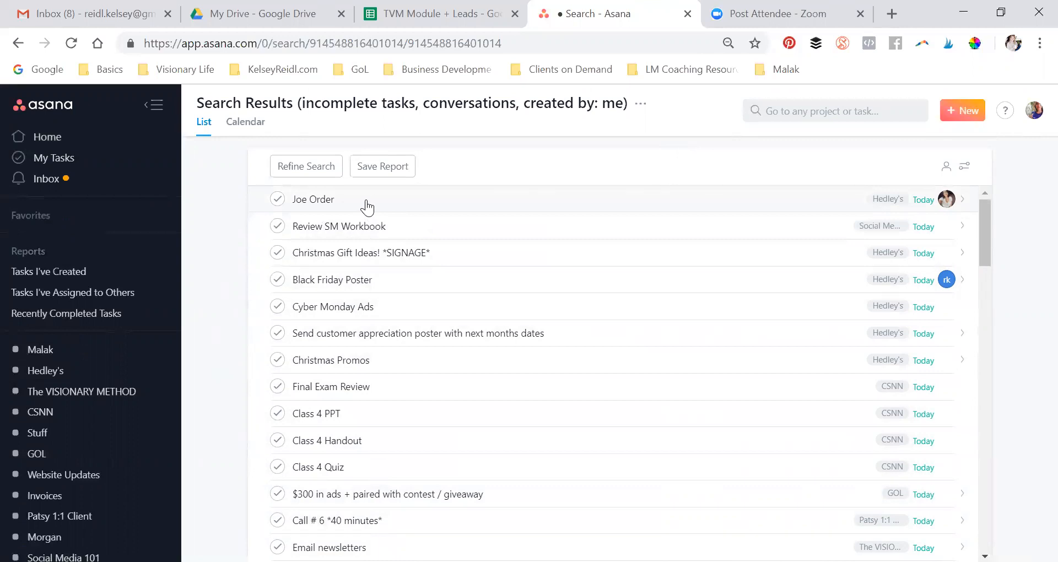
click(394, 232)
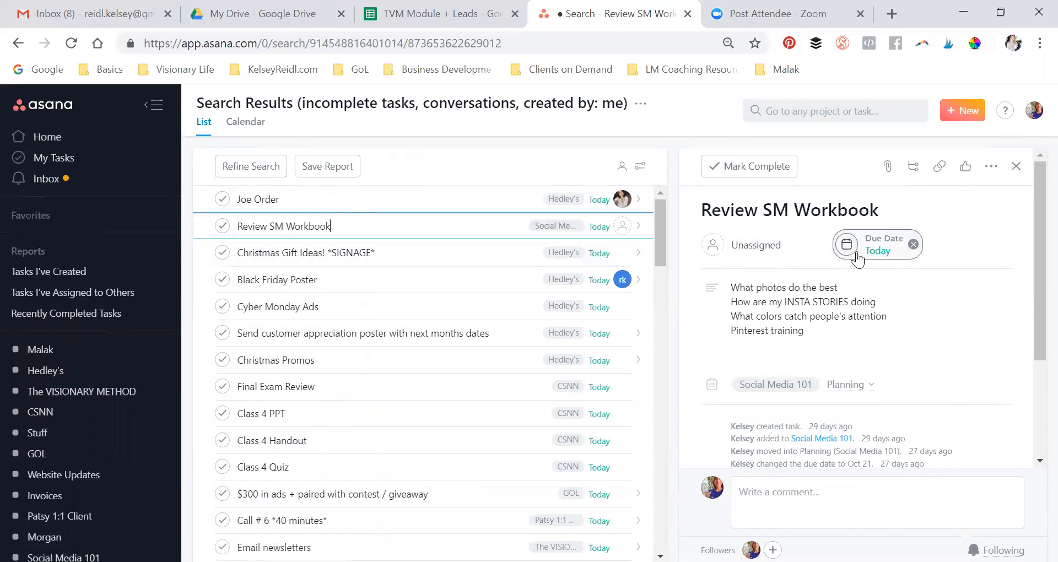
click(878, 246)
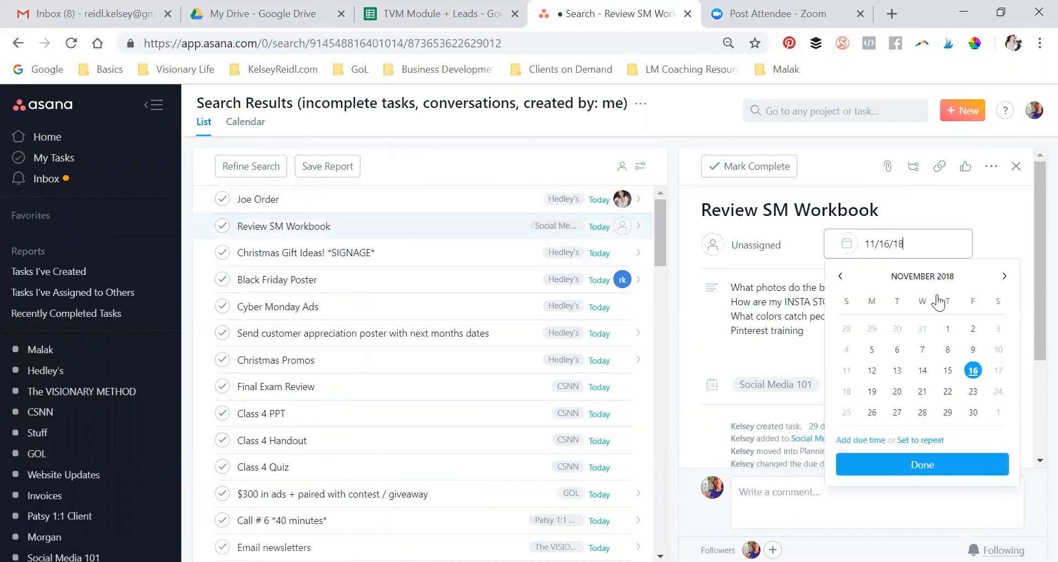
click(998, 370)
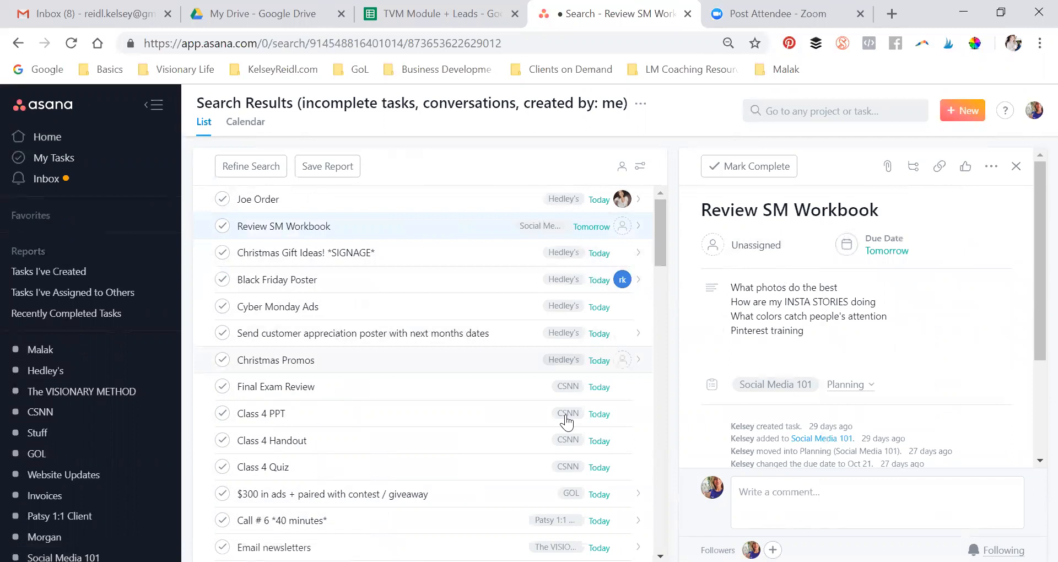
- Mark the tasks "Call # 6 *40 minutes*", "Class 4 Handout" and "Class 4 Quiz" as complete in the search results
scroll(319, 303, down, 3)
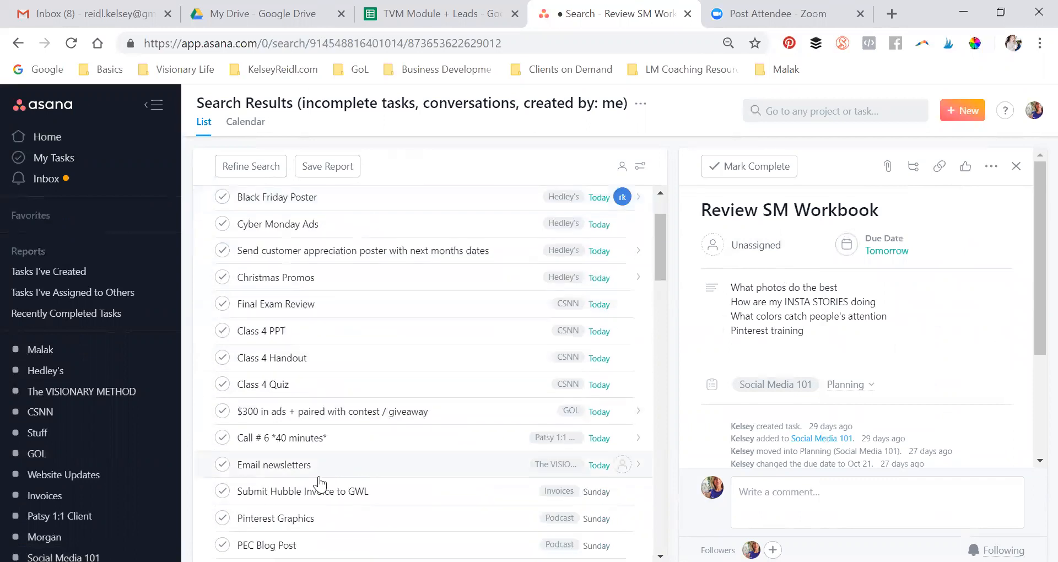
click(223, 438)
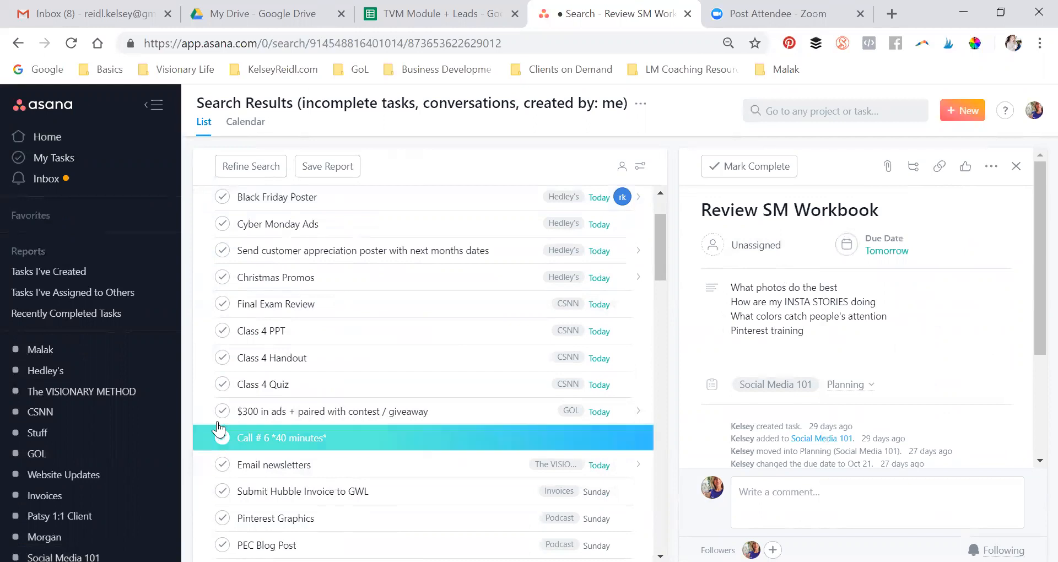
click(222, 358)
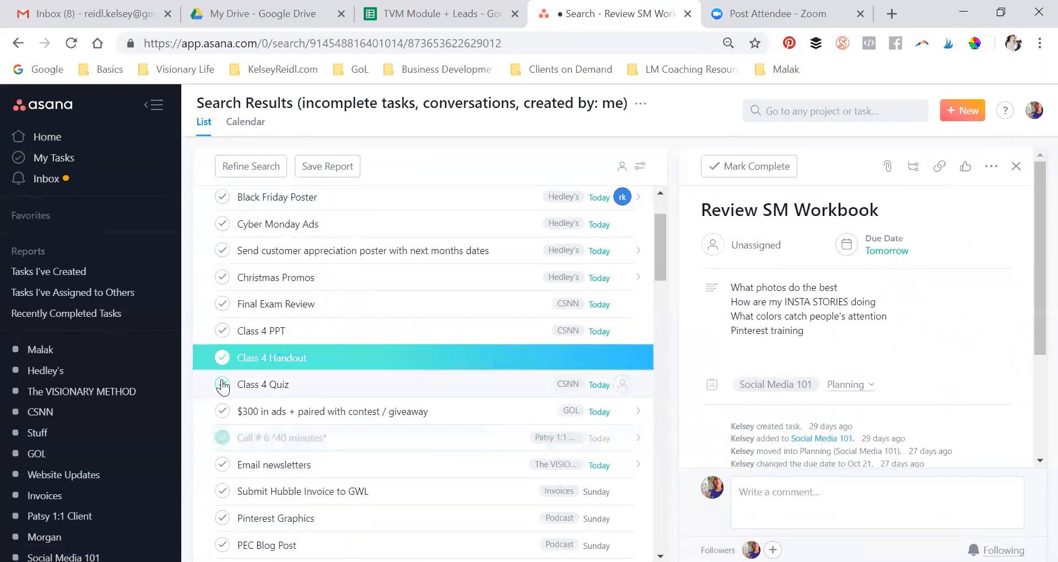
click(222, 384)
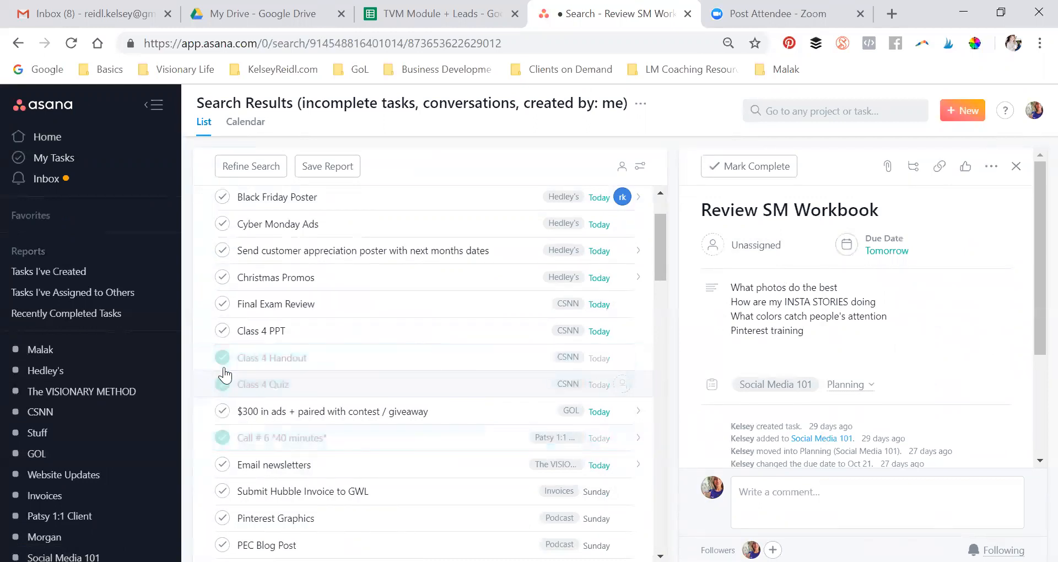
scroll(329, 352, up, 2)
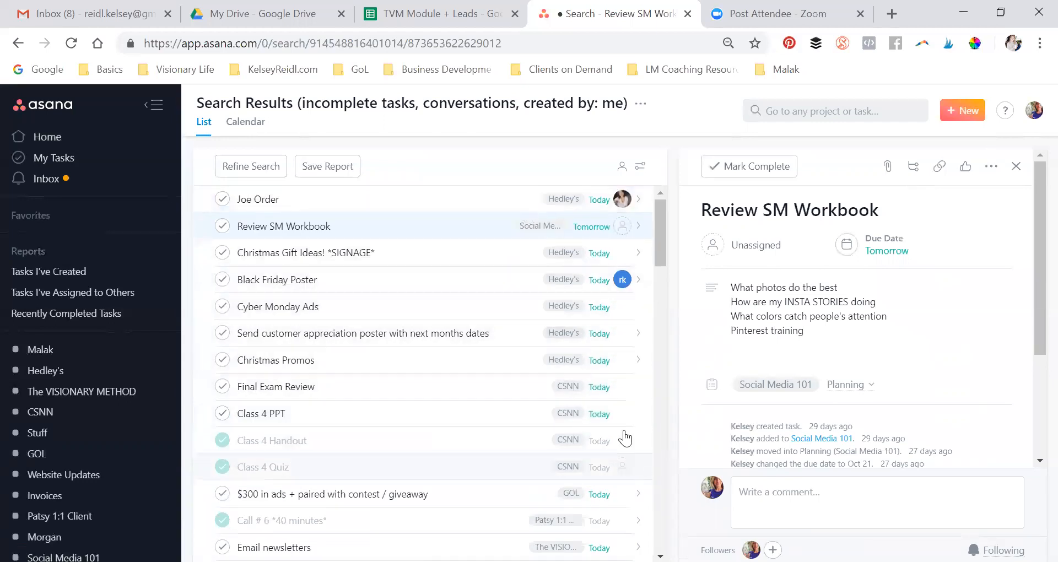
scroll(386, 386, down, 3)
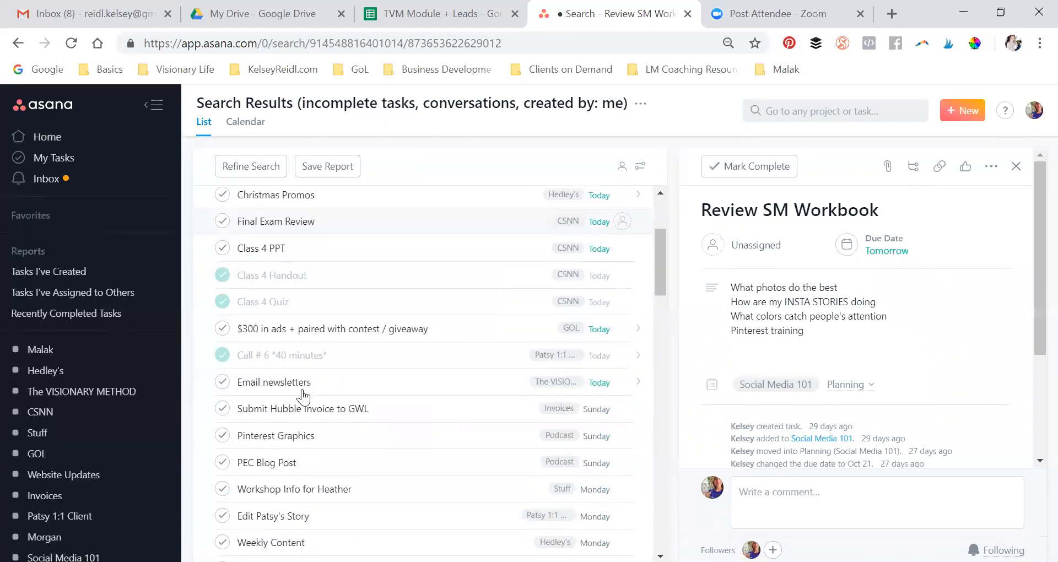
scroll(303, 403, up, 3)
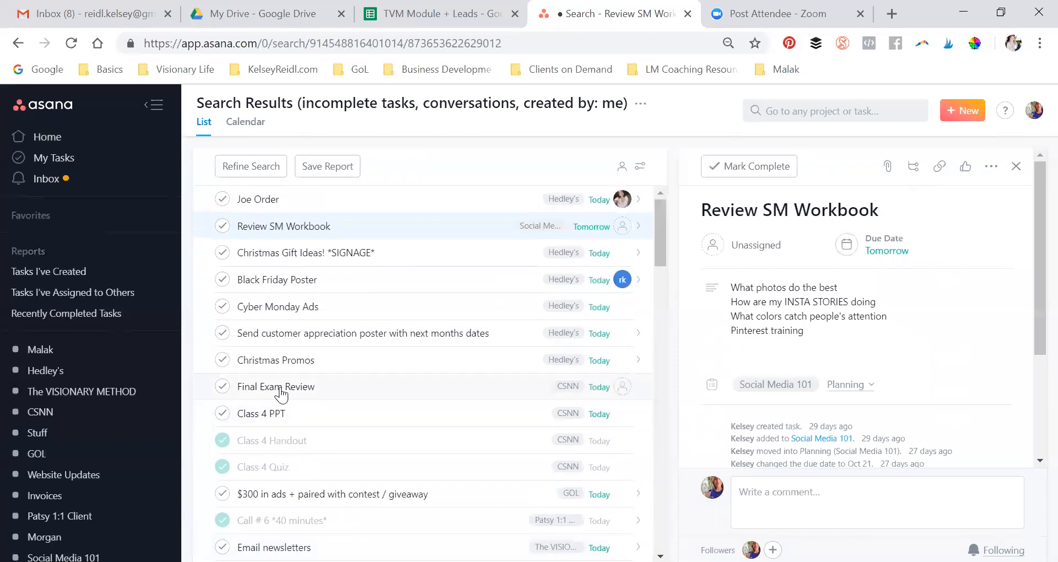